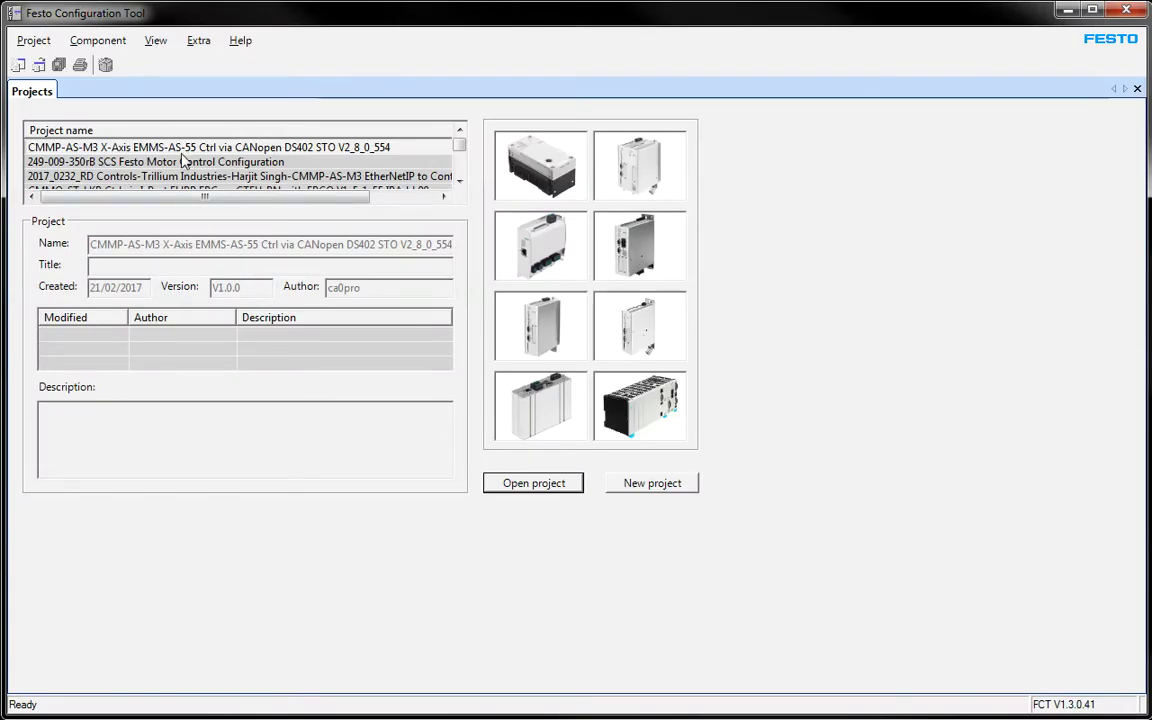
Select the CMMP-AS-M3 X-Axis EMMS-AS-55 project in the Projects list
{"action": "left_click", "coordinate": [288, 150]}
Open the CMMP-AS-M3 X-Axis project and select CMMP-AS: X_Axis in the Project Tree
{"action": "left_click", "coordinate": [516, 481]}
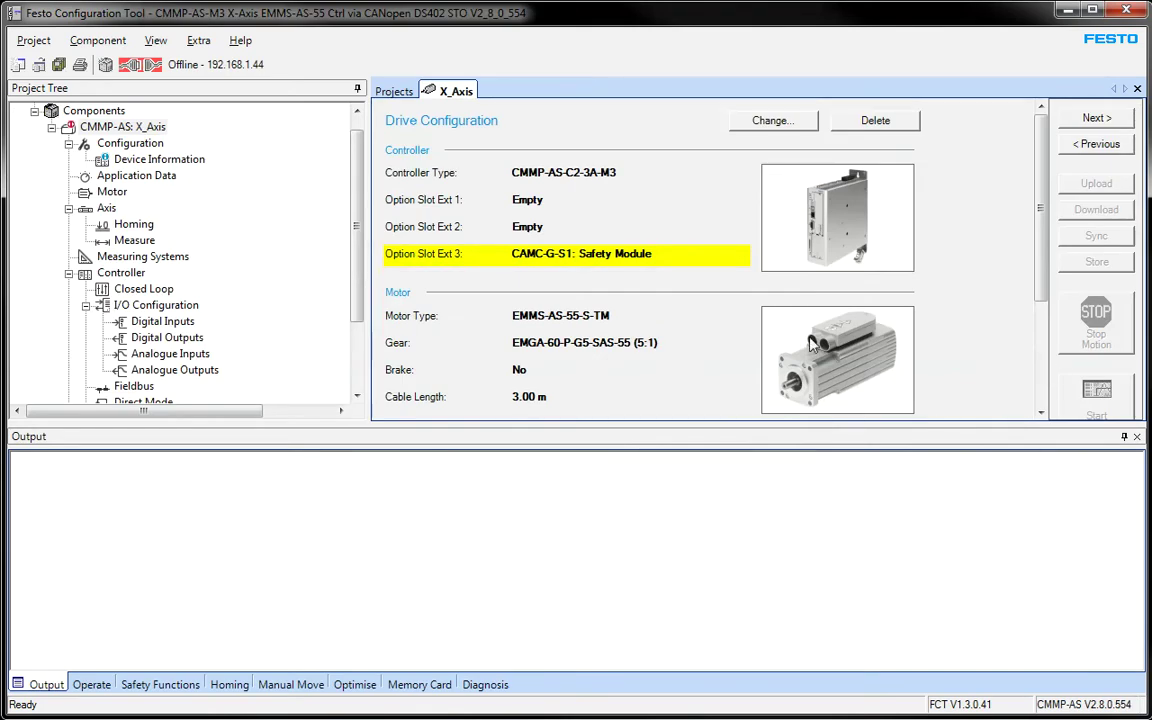
{"action": "left_click", "coordinate": [44, 42]}
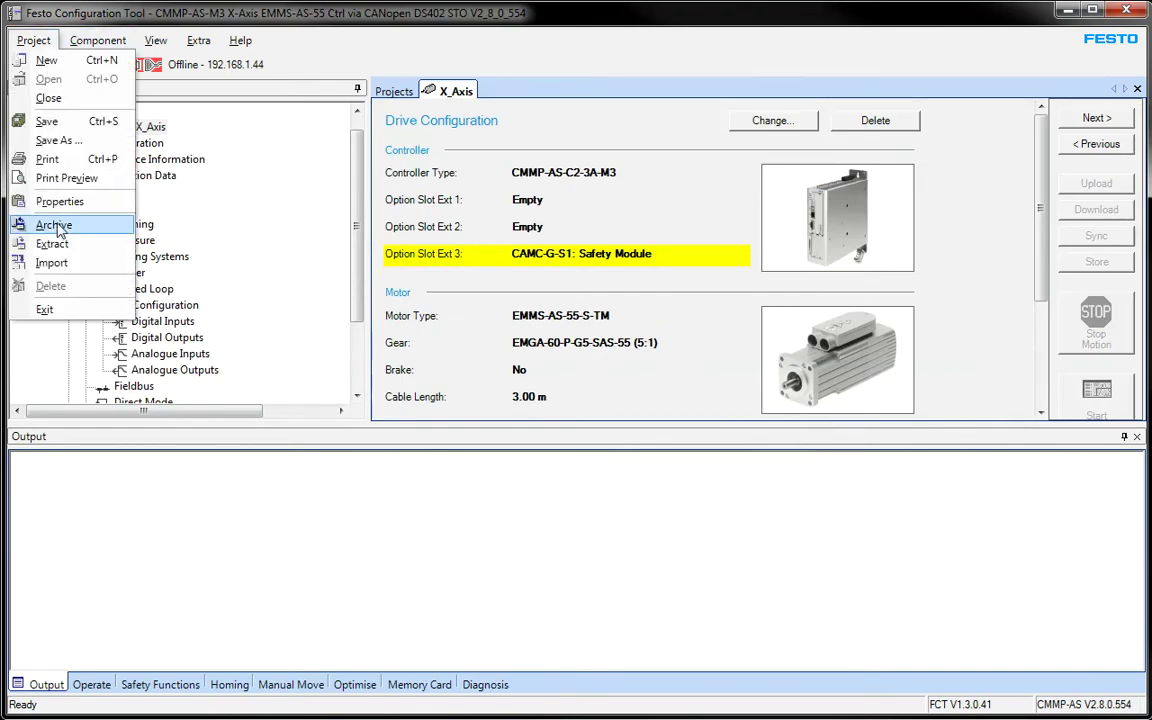
{"action": "left_click", "coordinate": [34, 44]}
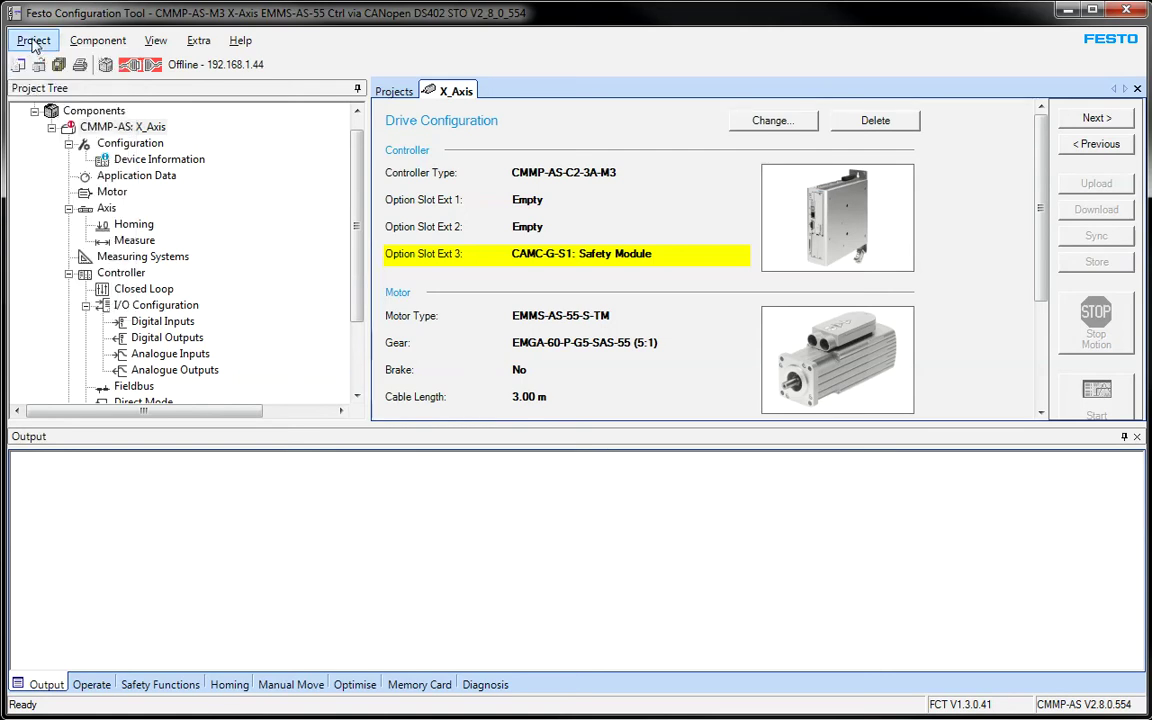
{"action": "scroll", "coordinate": [335, 240], "scroll_direction": "down", "scroll_amount": 2}
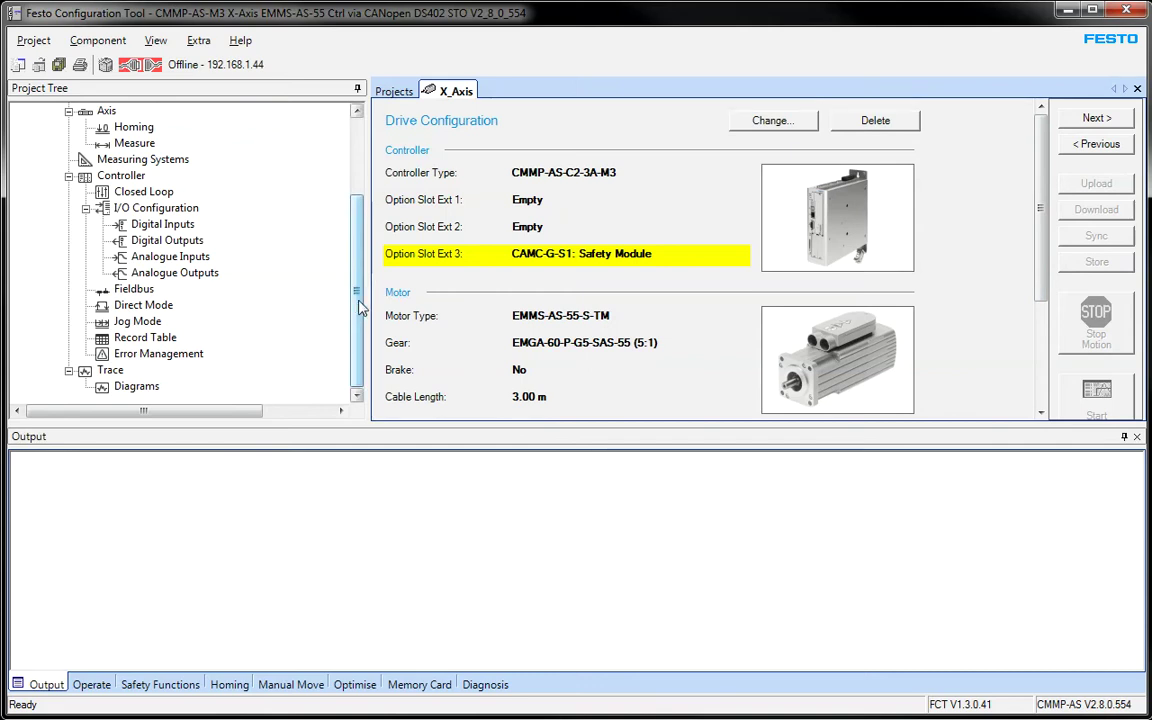
{"action": "left_click_drag", "start_coordinate": [357, 298], "coordinate": [364, 200]}
{"action": "left_click", "coordinate": [122, 143]}
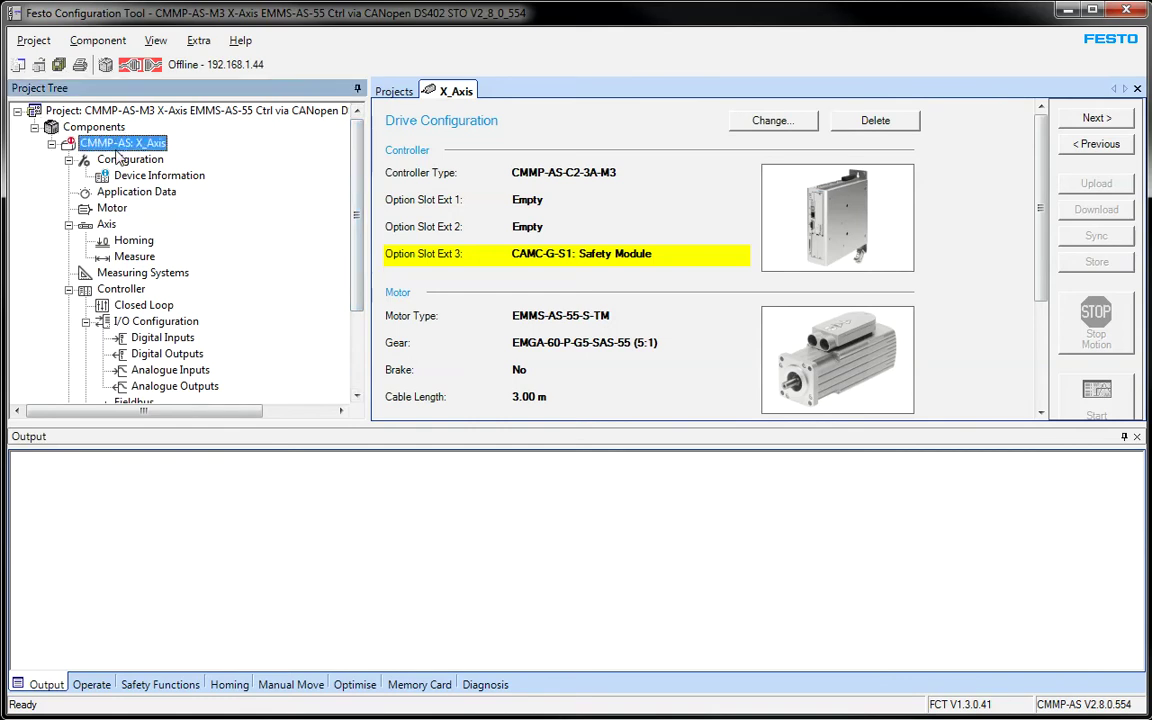
Check the Project base folder setting in the Extra menu, then close the menu
{"action": "left_click", "coordinate": [198, 41]}
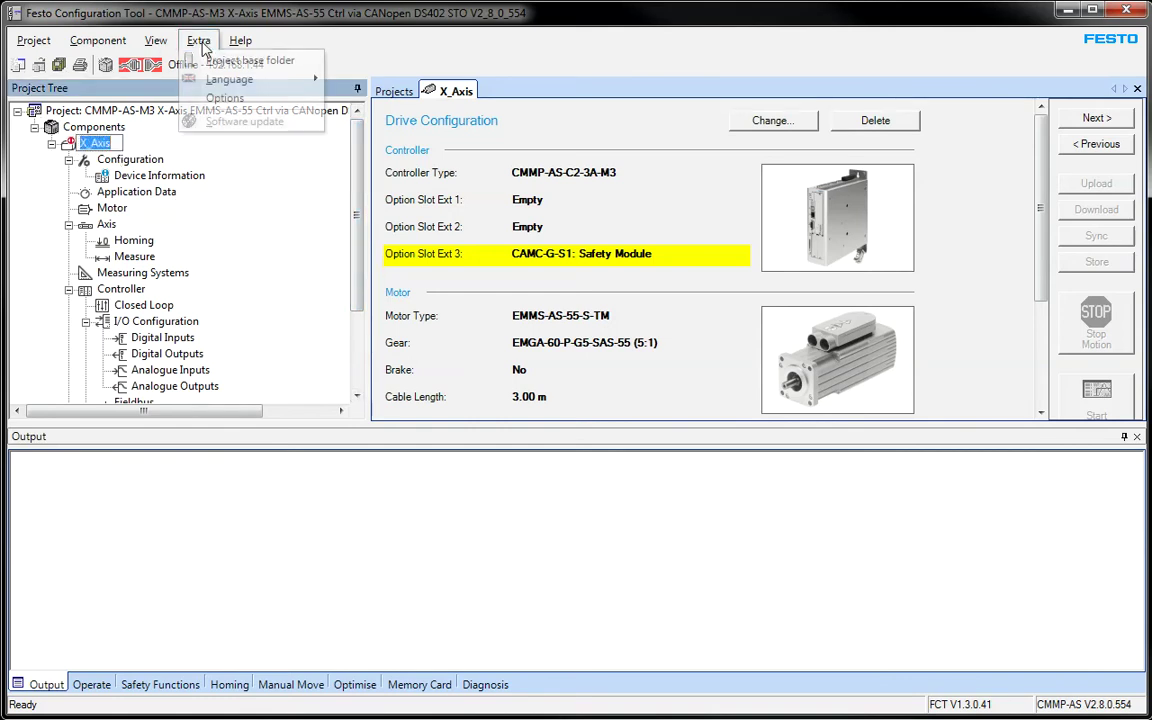
{"action": "left_click", "coordinate": [200, 44]}
{"action": "left_click", "coordinate": [197, 43]}
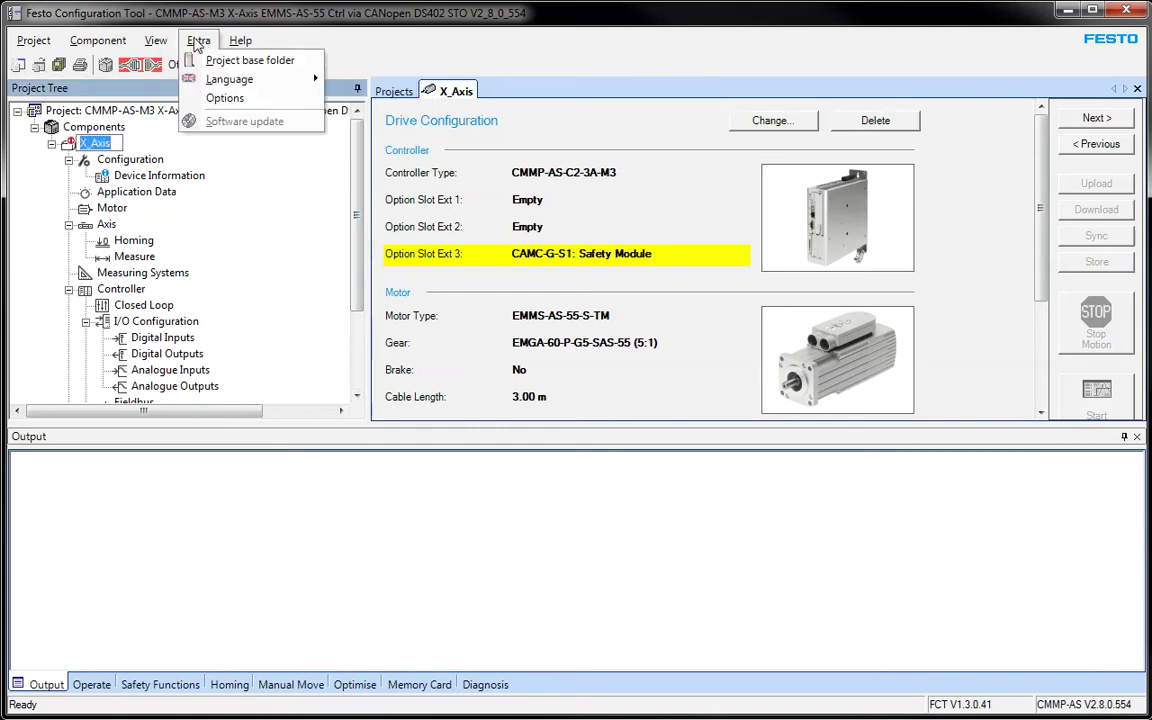
{"action": "left_click", "coordinate": [424, 26]}
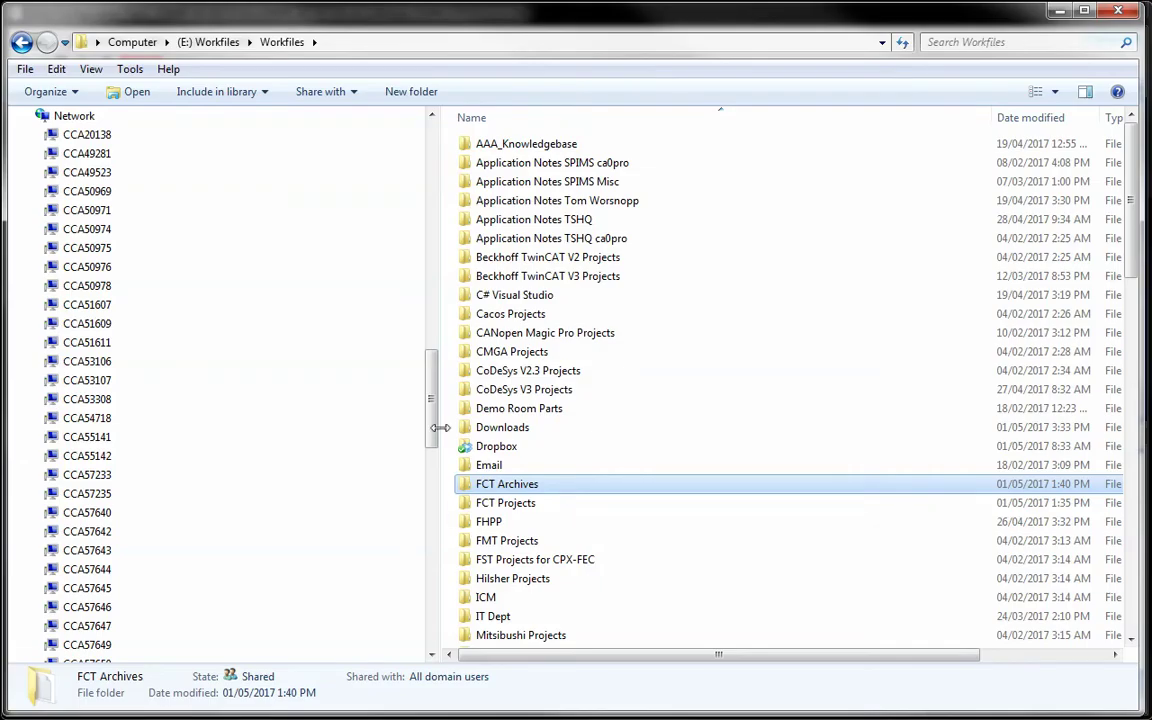
Locate and select the FCT Projects folder in the Explorer navigation pane
{"action": "scroll", "coordinate": [395, 320], "scroll_direction": "up", "scroll_amount": 9}
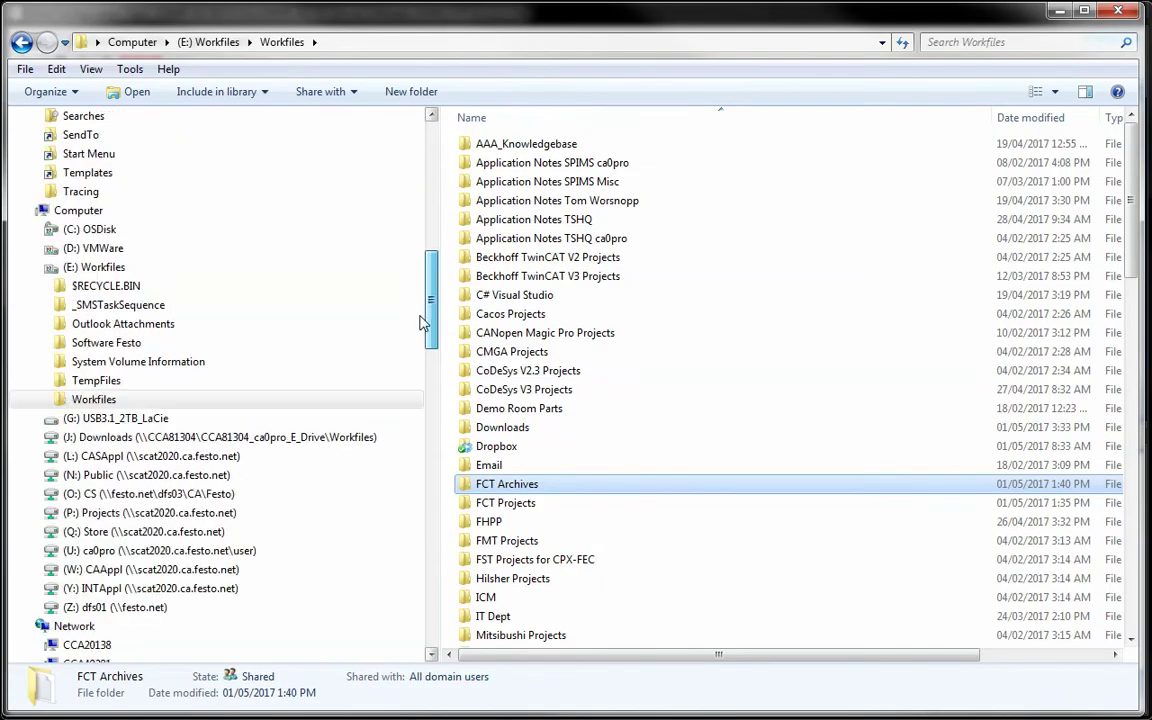
{"action": "left_click_drag", "start_coordinate": [421, 317], "coordinate": [429, 279]}
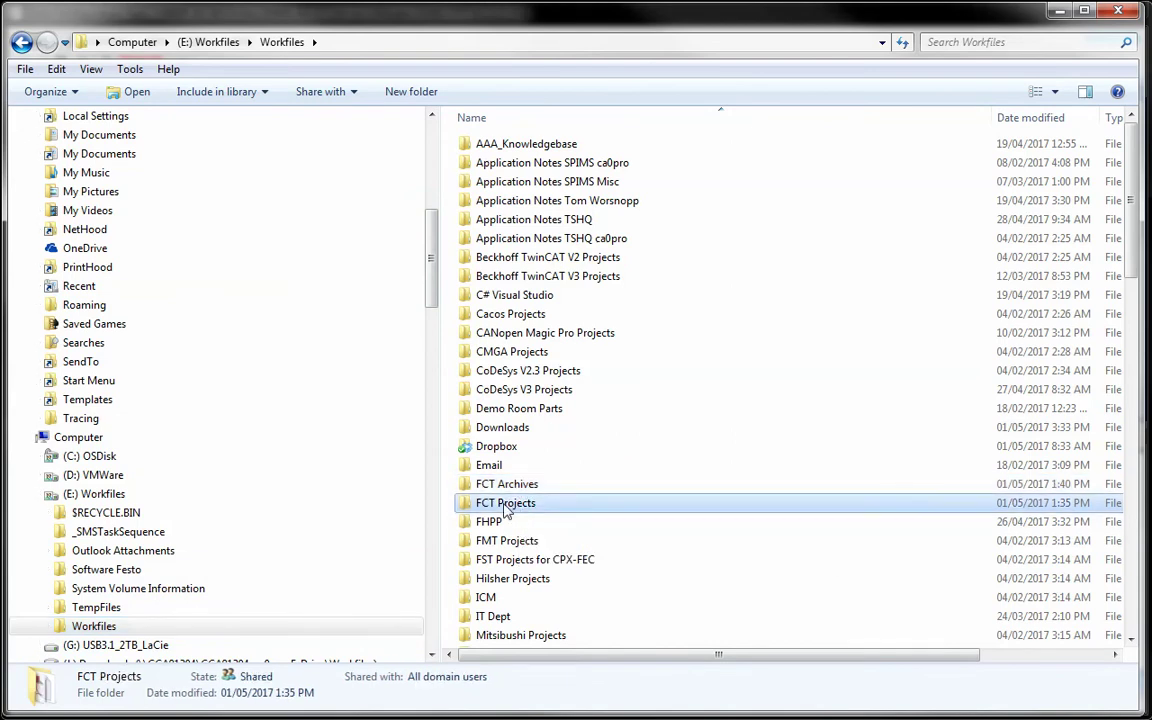
{"action": "left_click", "coordinate": [507, 504]}
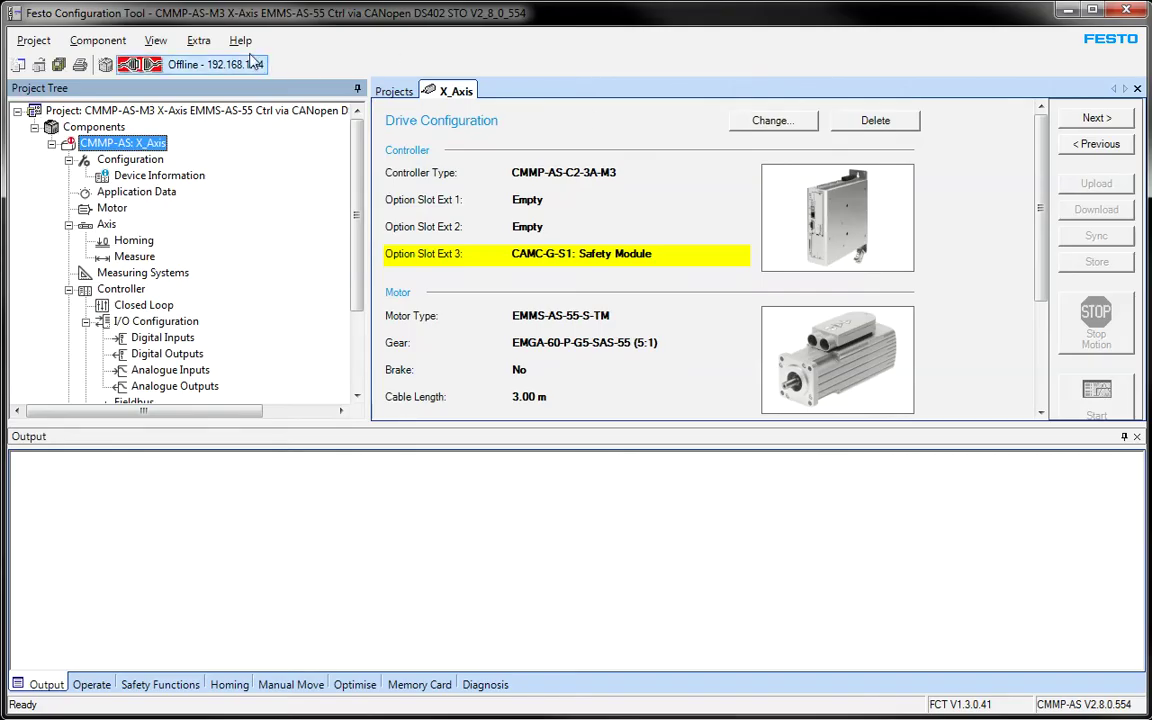
{"action": "left_click", "coordinate": [203, 46]}
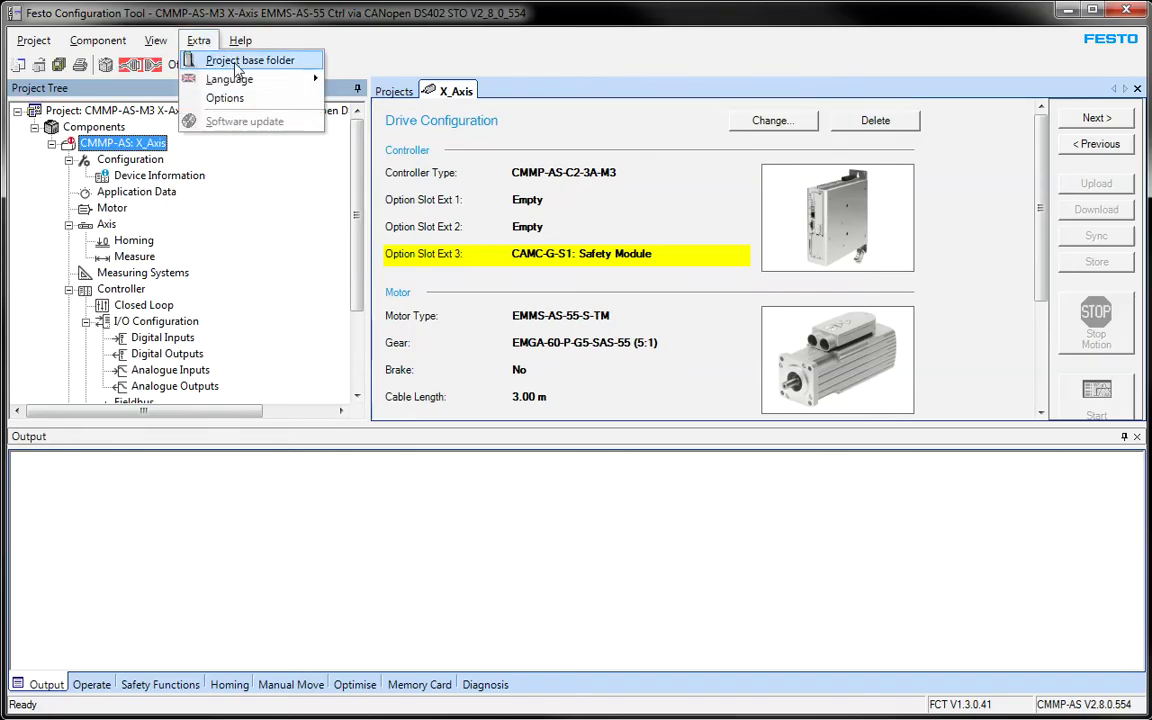
{"action": "left_click", "coordinate": [237, 64]}
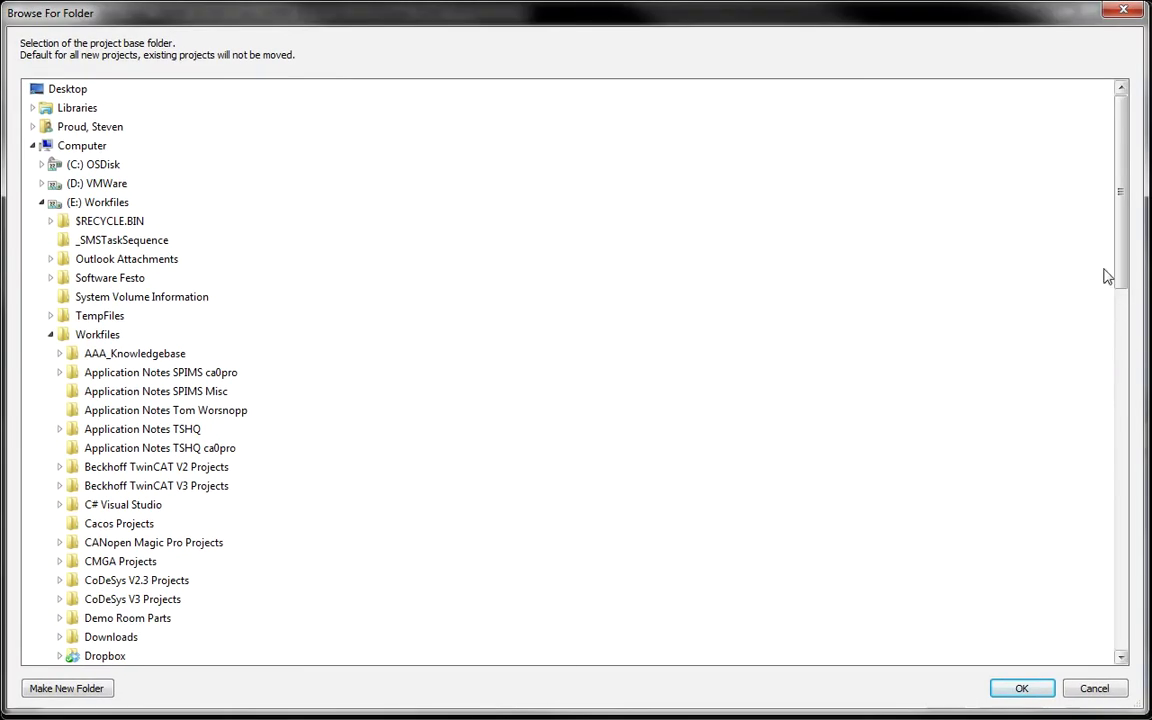
{"action": "left_click_drag", "start_coordinate": [1118, 280], "coordinate": [1124, 416]}
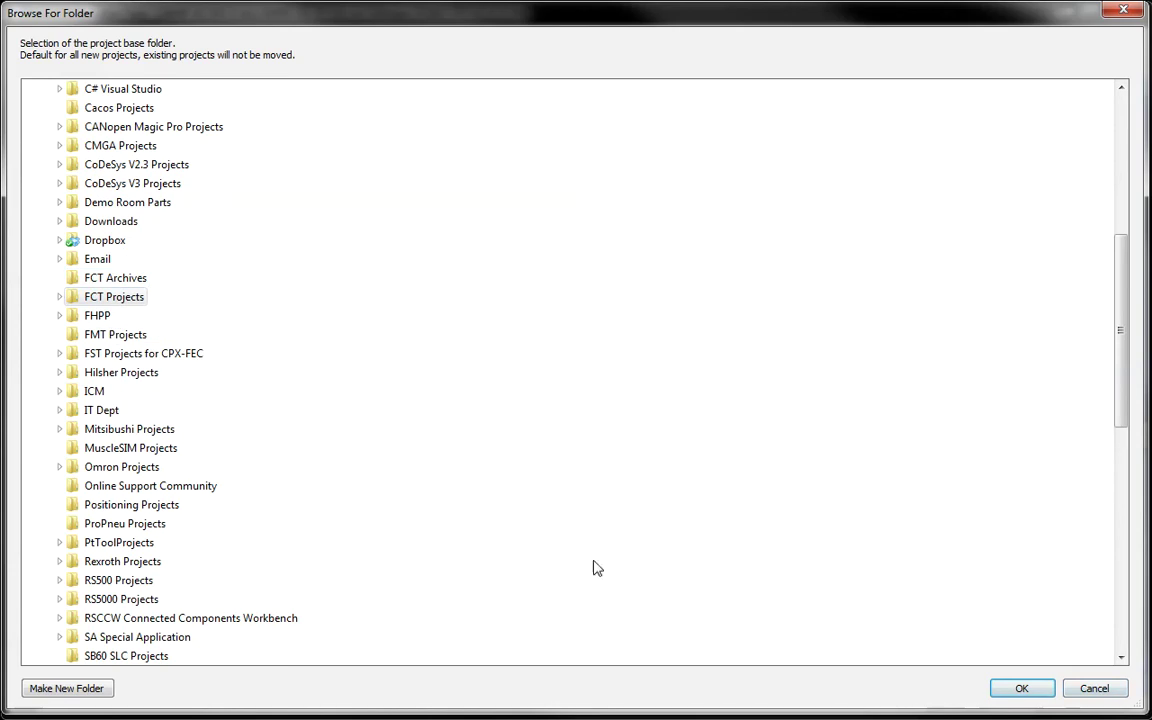
{"action": "left_click", "coordinate": [1094, 688]}
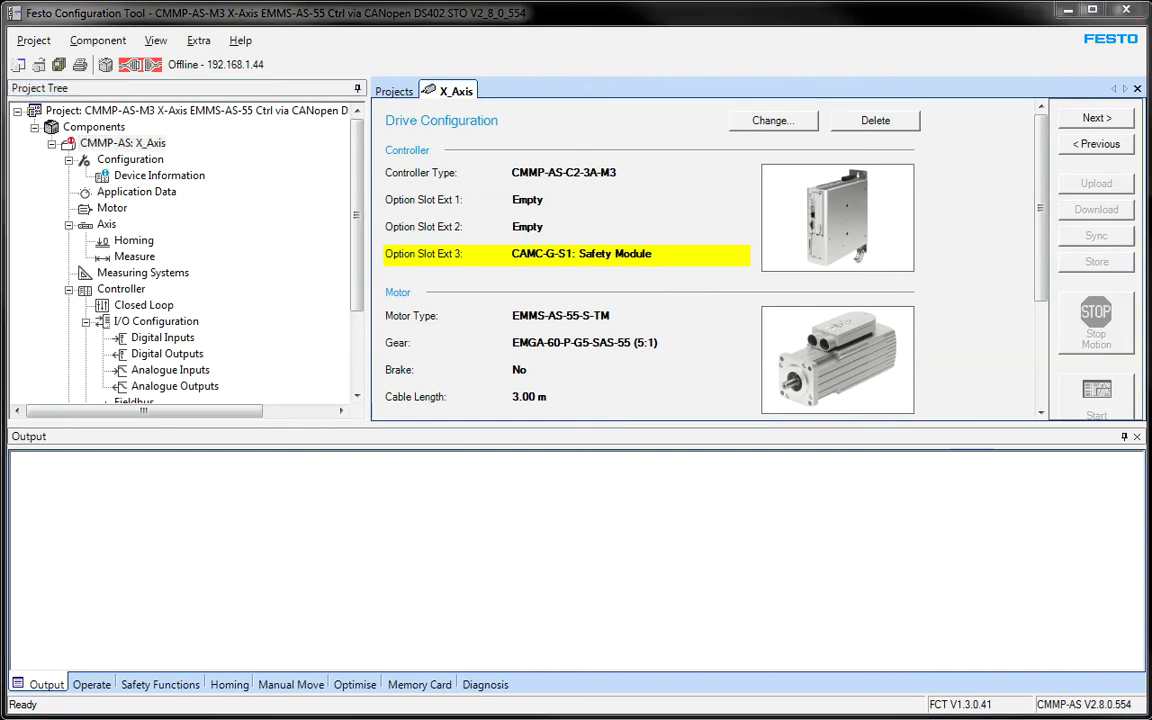
{"action": "left_click_drag", "start_coordinate": [764, 20], "coordinate": [331, 12]}
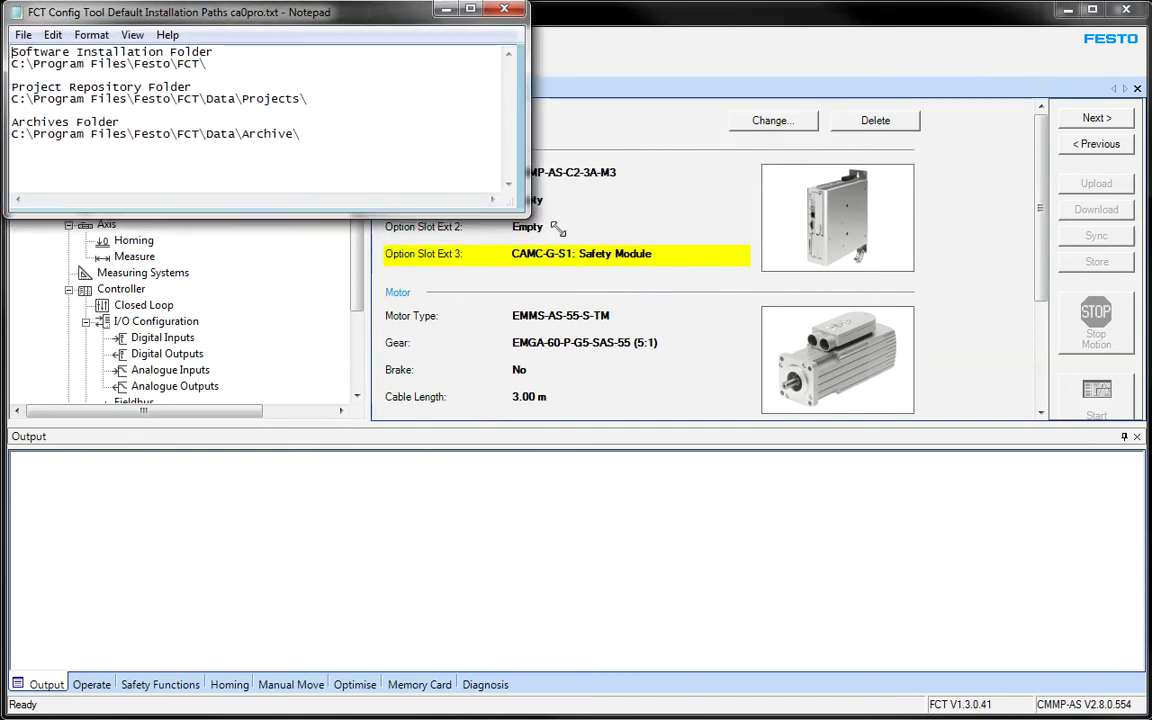
Enlarge the Notepad notes, highlight the installation, repository and archives folder paths, then close them
{"action": "left_click_drag", "start_coordinate": [496, 200], "coordinate": [677, 291]}
{"action": "left_click_drag", "start_coordinate": [300, 133], "coordinate": [11, 52]}
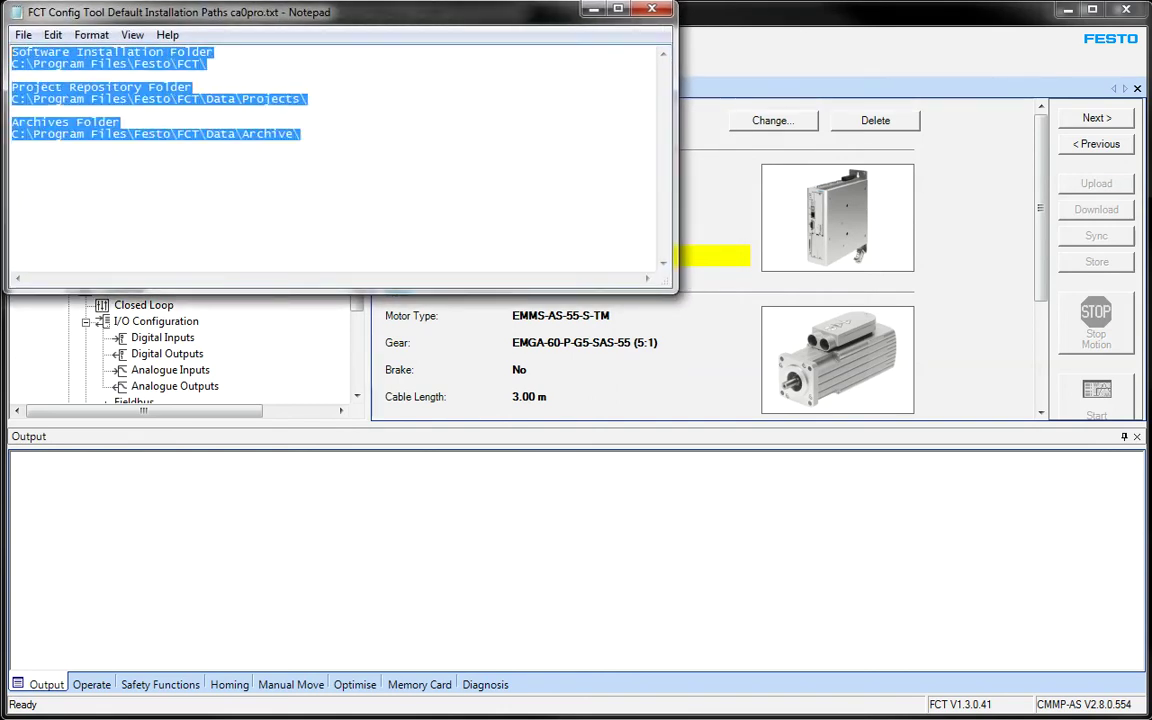
{"action": "left_click", "coordinate": [209, 177]}
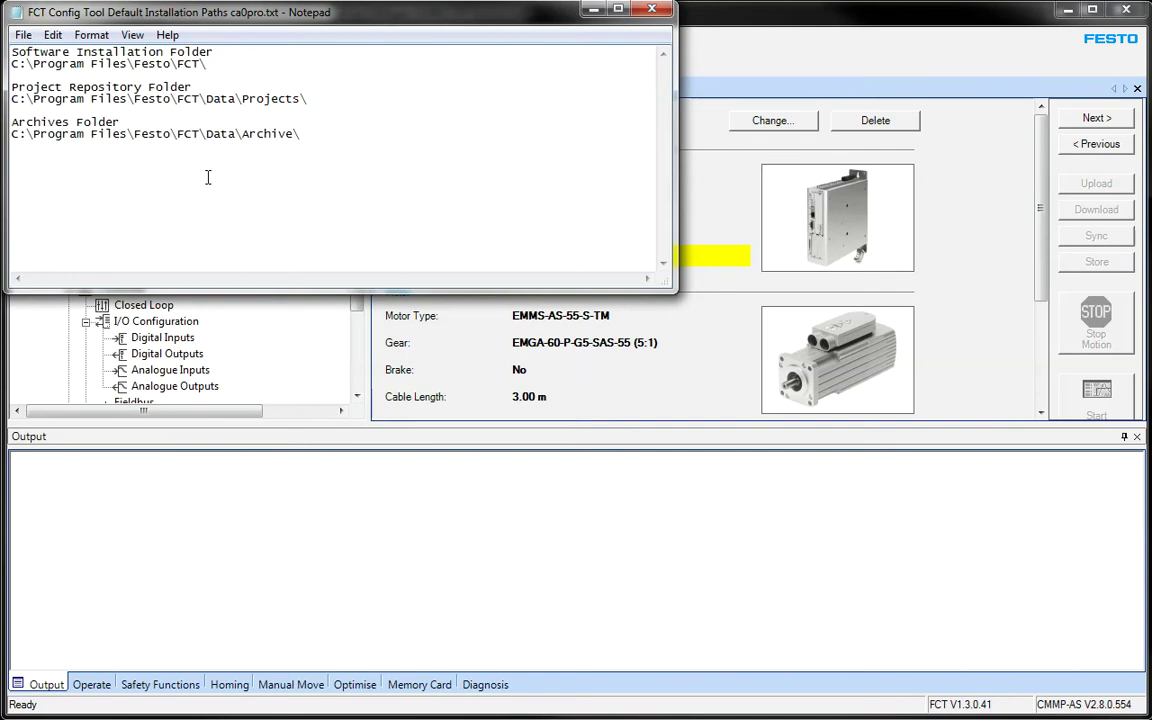
{"action": "left_click_drag", "start_coordinate": [209, 63], "coordinate": [6, 53]}
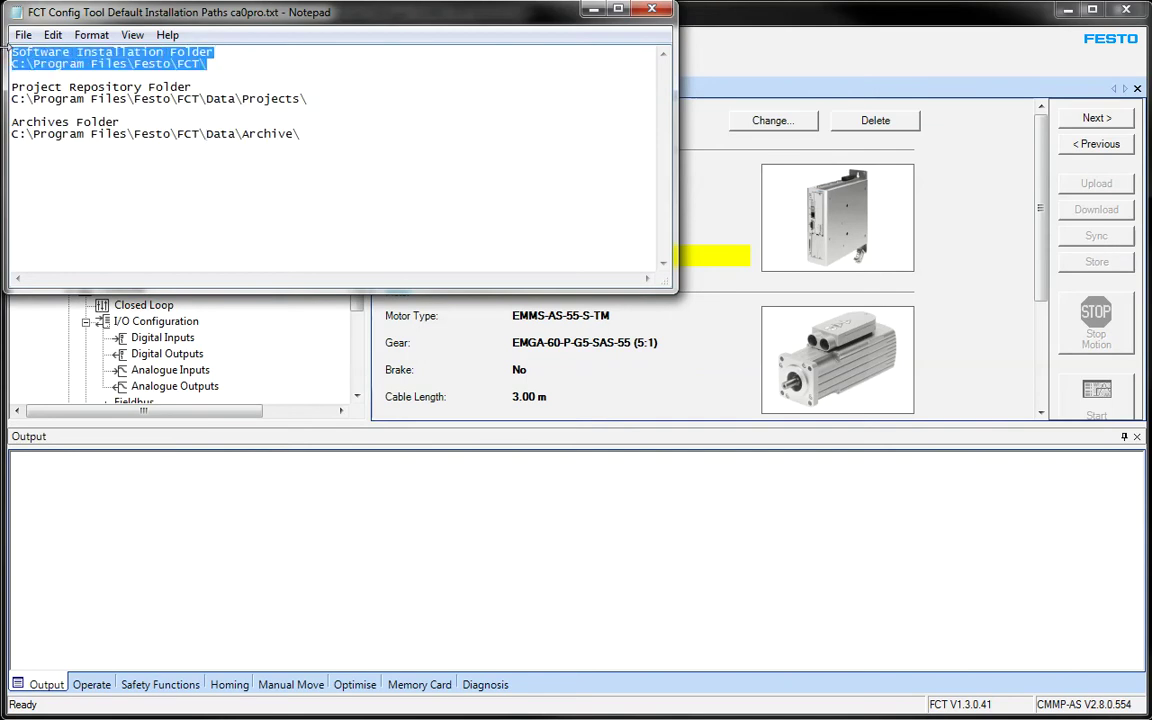
{"action": "left_click_drag", "start_coordinate": [309, 99], "coordinate": [10, 88]}
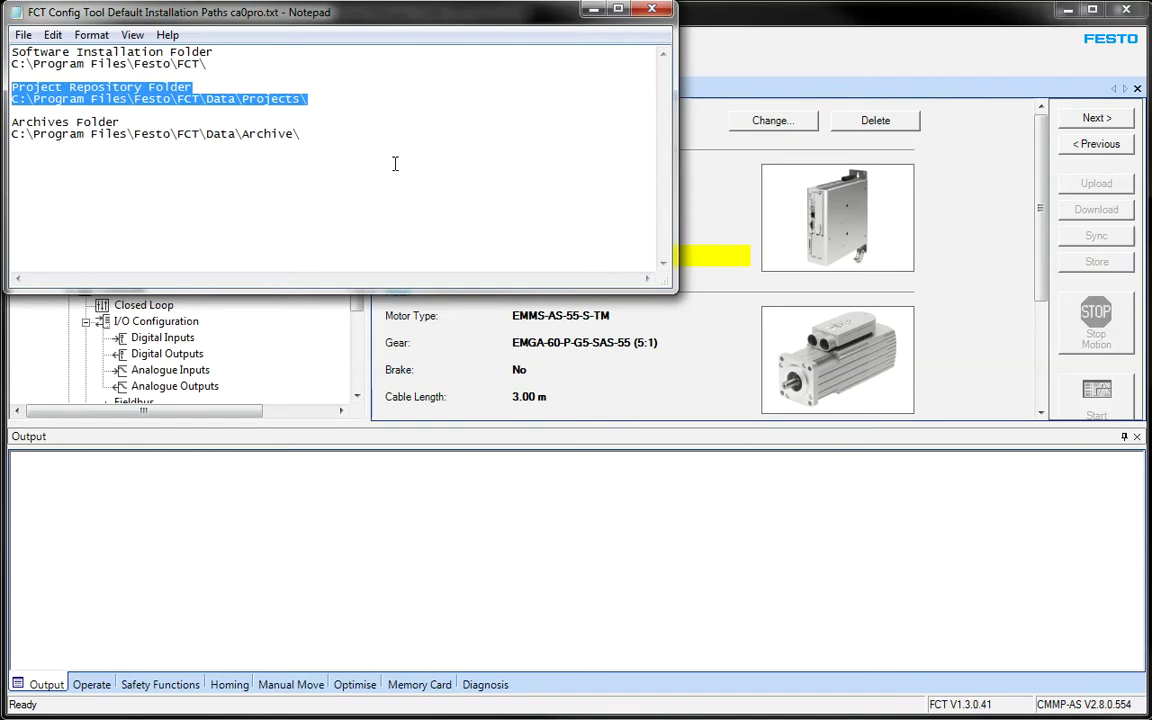
{"action": "left_click", "coordinate": [379, 106]}
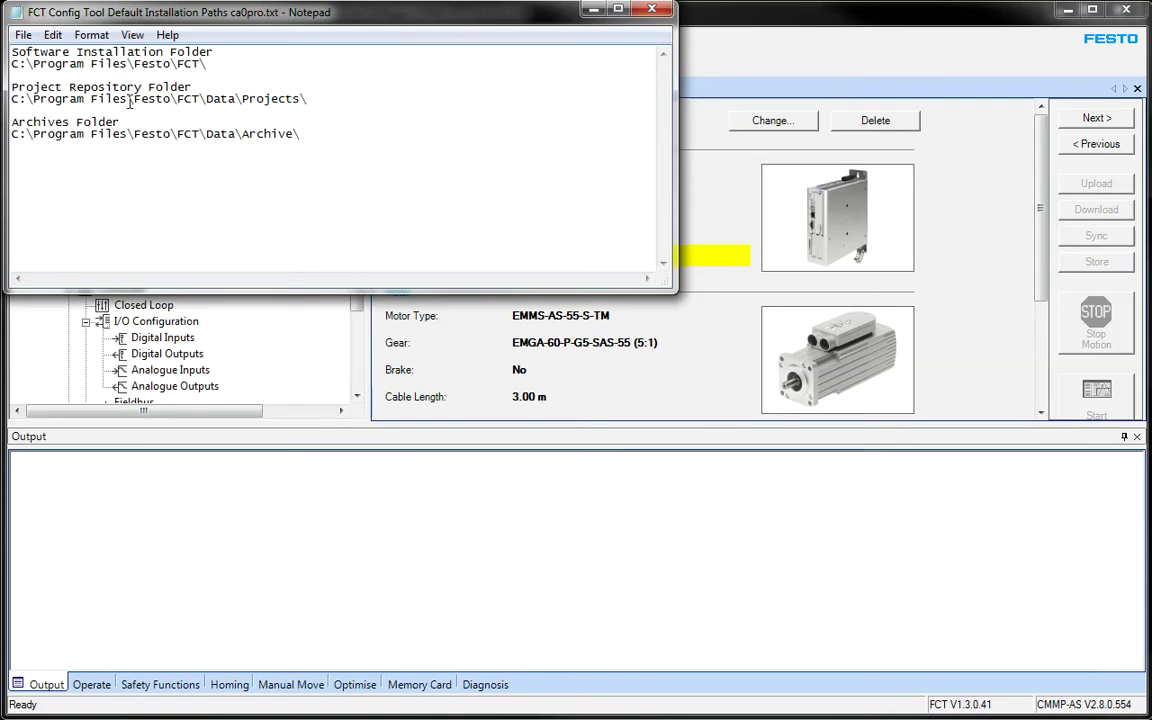
{"action": "left_click_drag", "start_coordinate": [128, 103], "coordinate": [44, 103]}
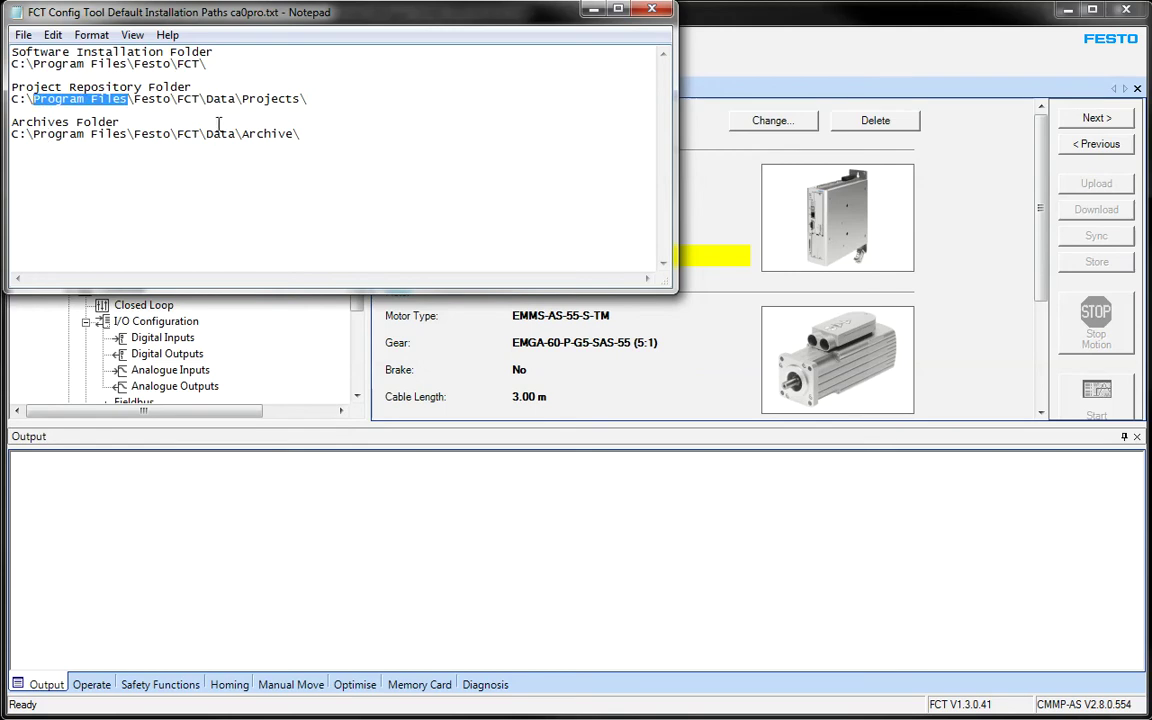
{"action": "left_click_drag", "start_coordinate": [314, 134], "coordinate": [4, 121]}
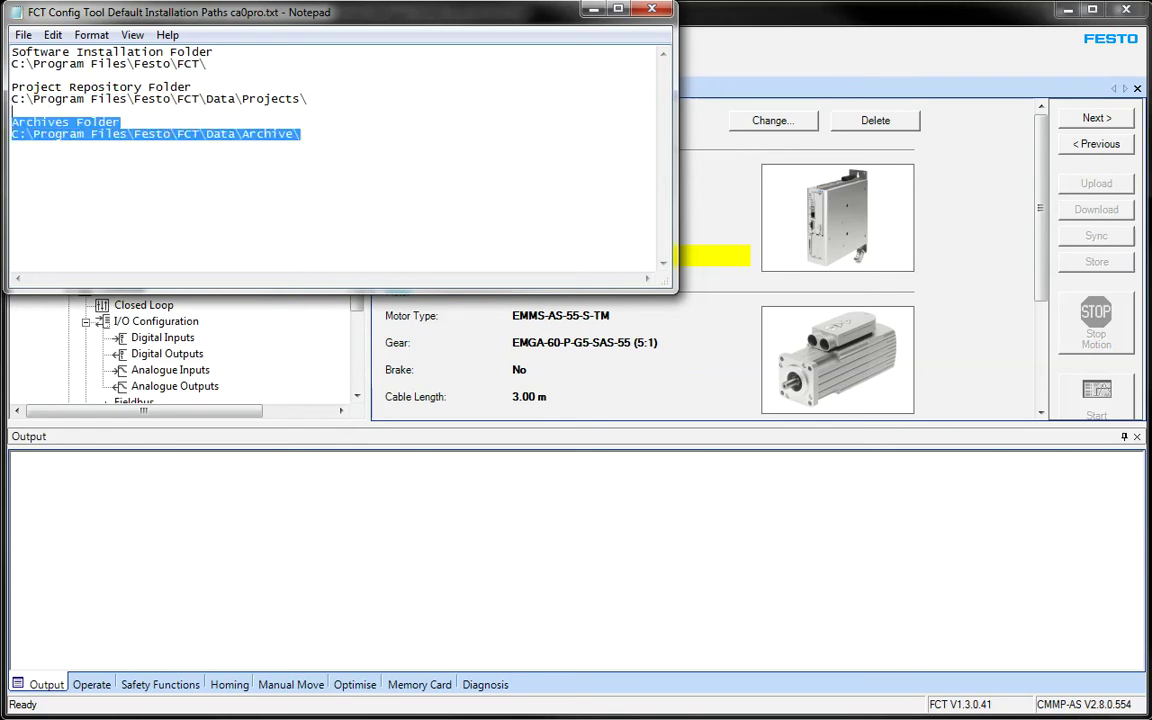
{"action": "left_click", "coordinate": [187, 181]}
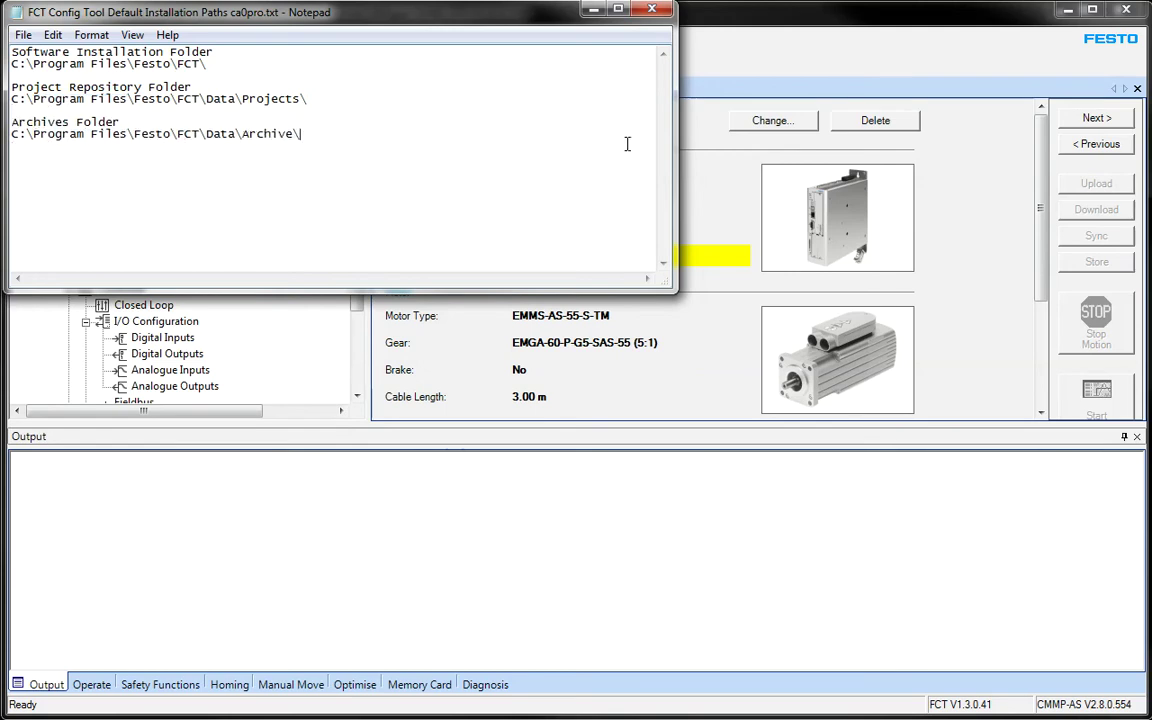
{"action": "left_click", "coordinate": [652, 10]}
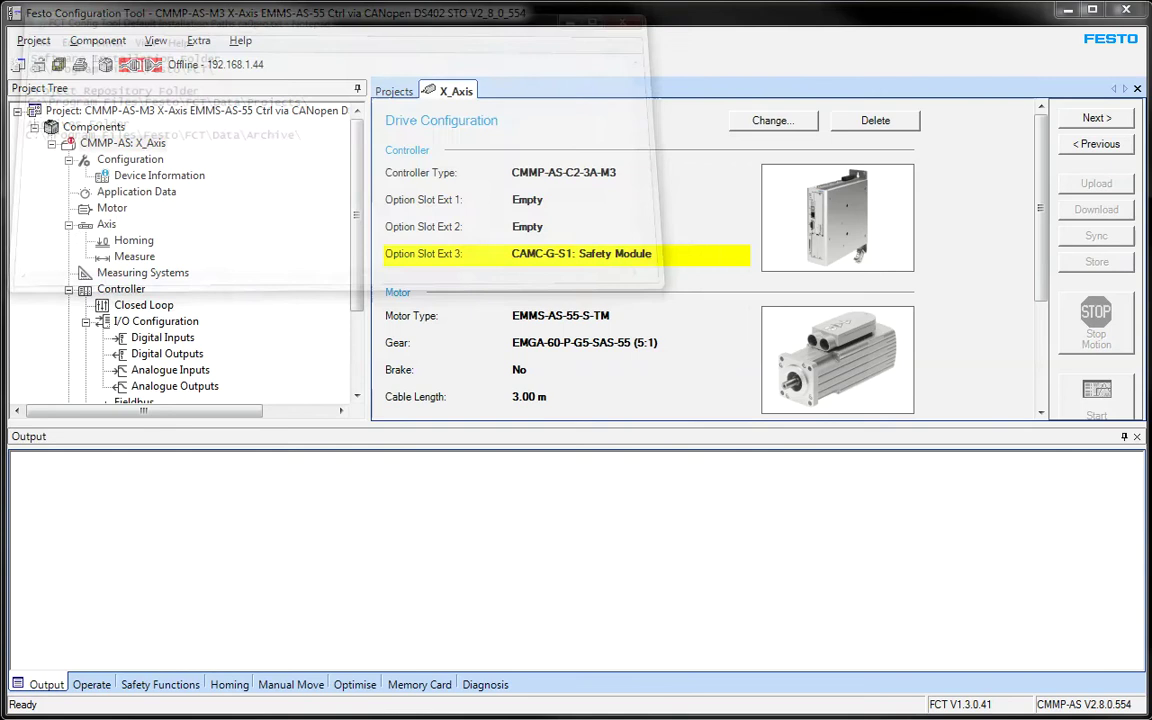
Open the Project menu to reach the Archive command
{"action": "left_click", "coordinate": [34, 41]}
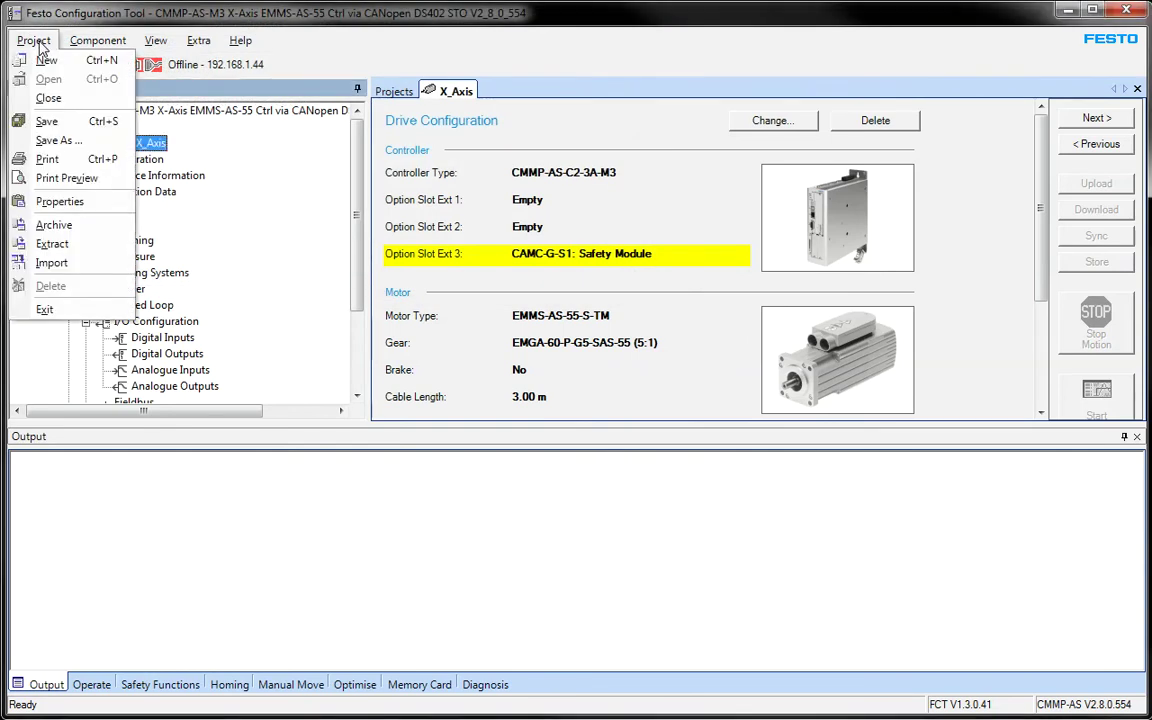
Start archiving the project and open the FCT Archives folder in Explorer
{"action": "left_click", "coordinate": [70, 229]}
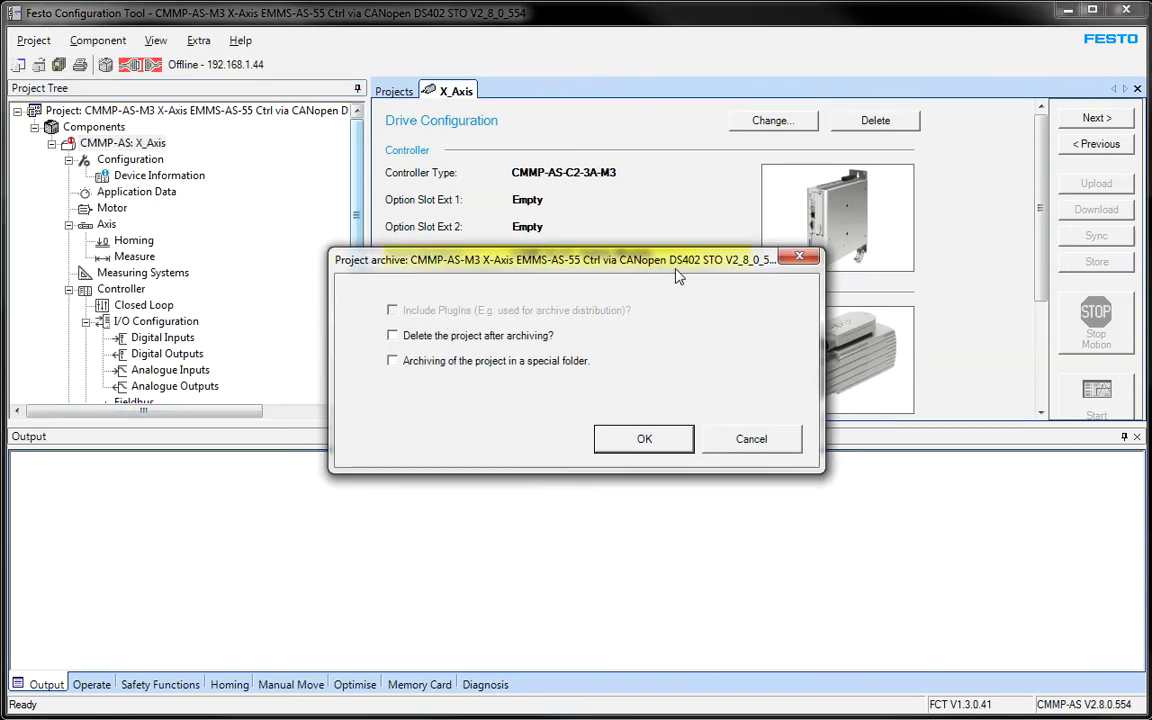
{"action": "left_click_drag", "start_coordinate": [610, 258], "coordinate": [626, 198]}
{"action": "left_click", "coordinate": [657, 386]}
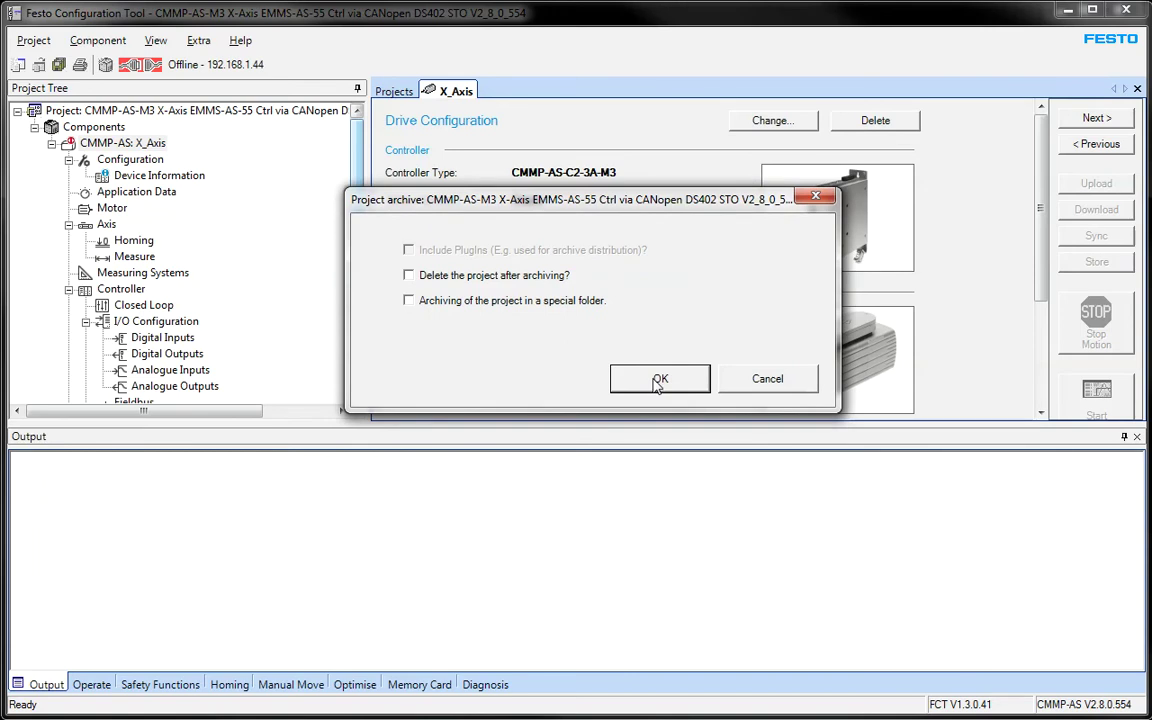
{"action": "left_click", "coordinate": [661, 382]}
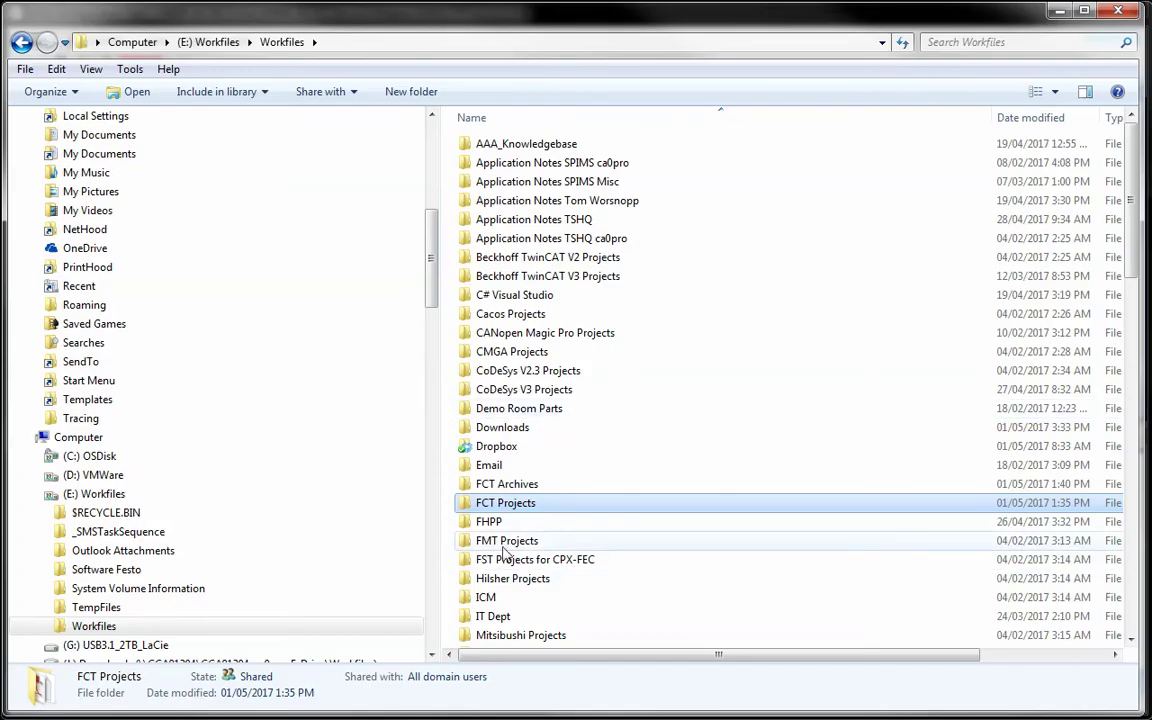
{"action": "left_click", "coordinate": [518, 486]}
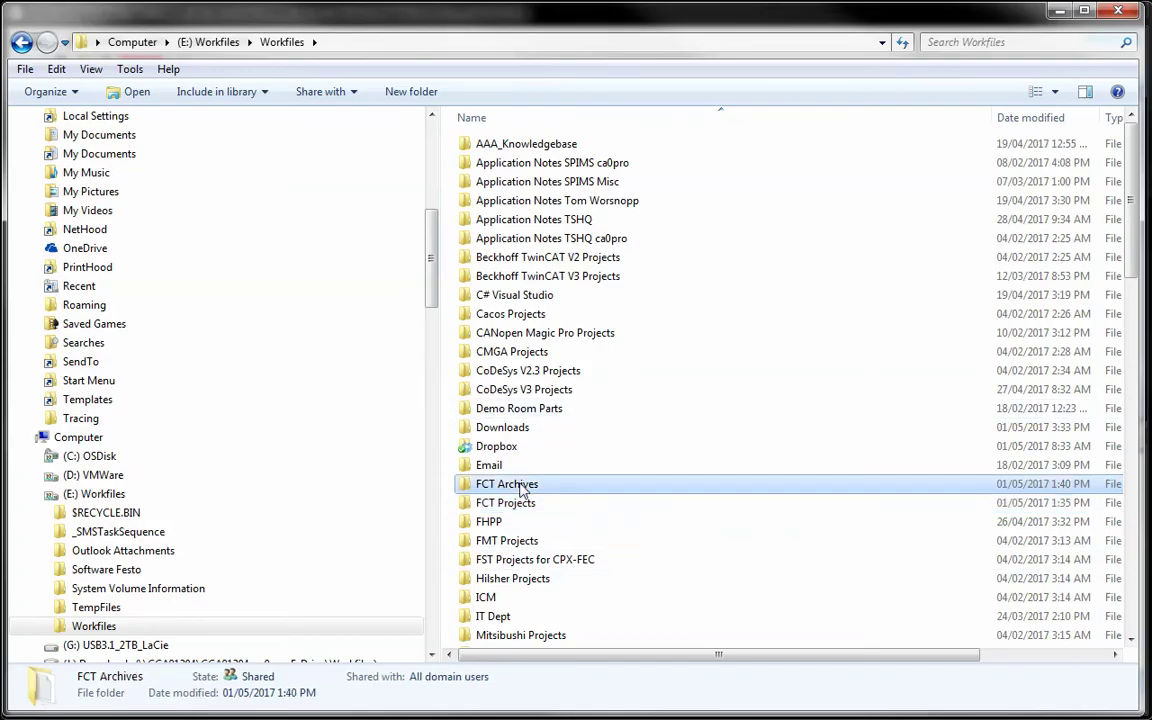
{"action": "double_click", "coordinate": [518, 486]}
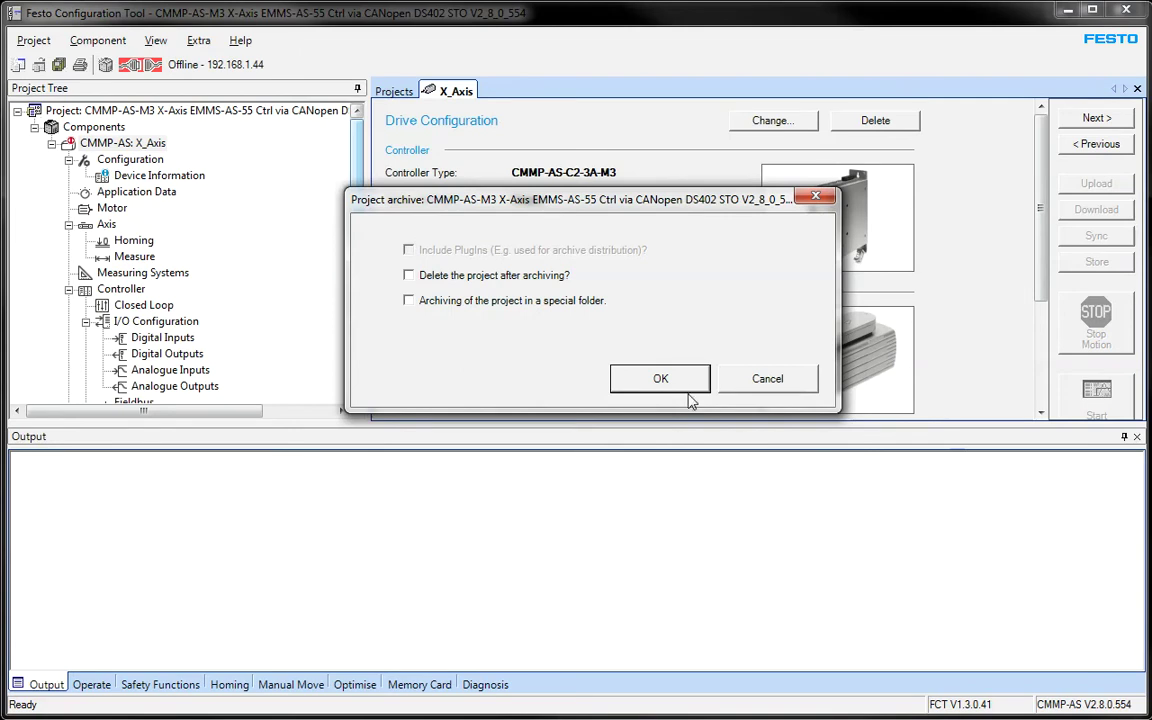
Archive the project with default options and select the new zip in FCT Archives
{"action": "left_click", "coordinate": [658, 378]}
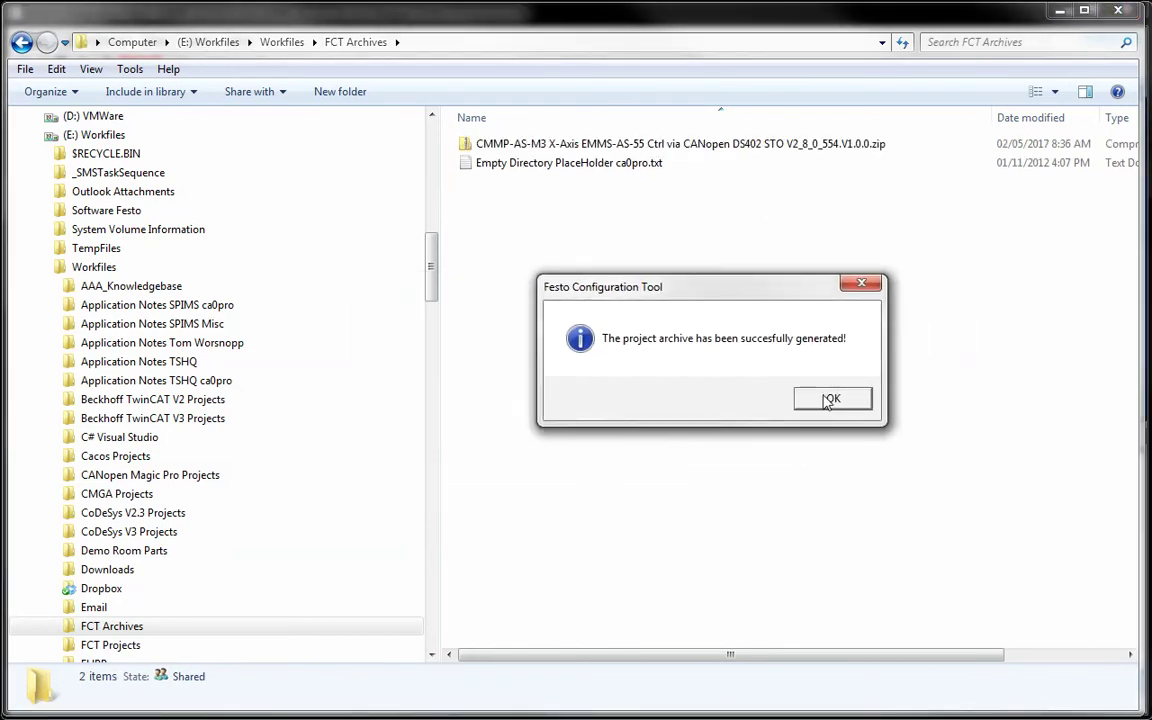
{"action": "left_click", "coordinate": [829, 400]}
{"action": "left_click", "coordinate": [597, 150]}
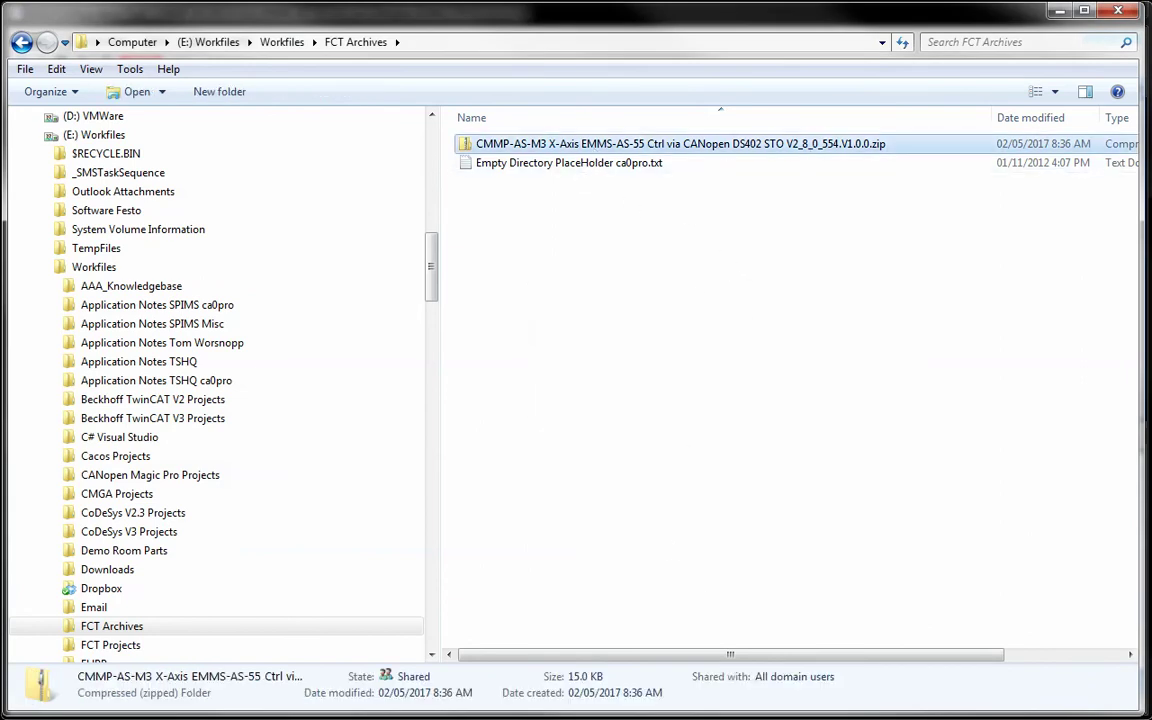
{"action": "key", "text": "alt+Tab"}
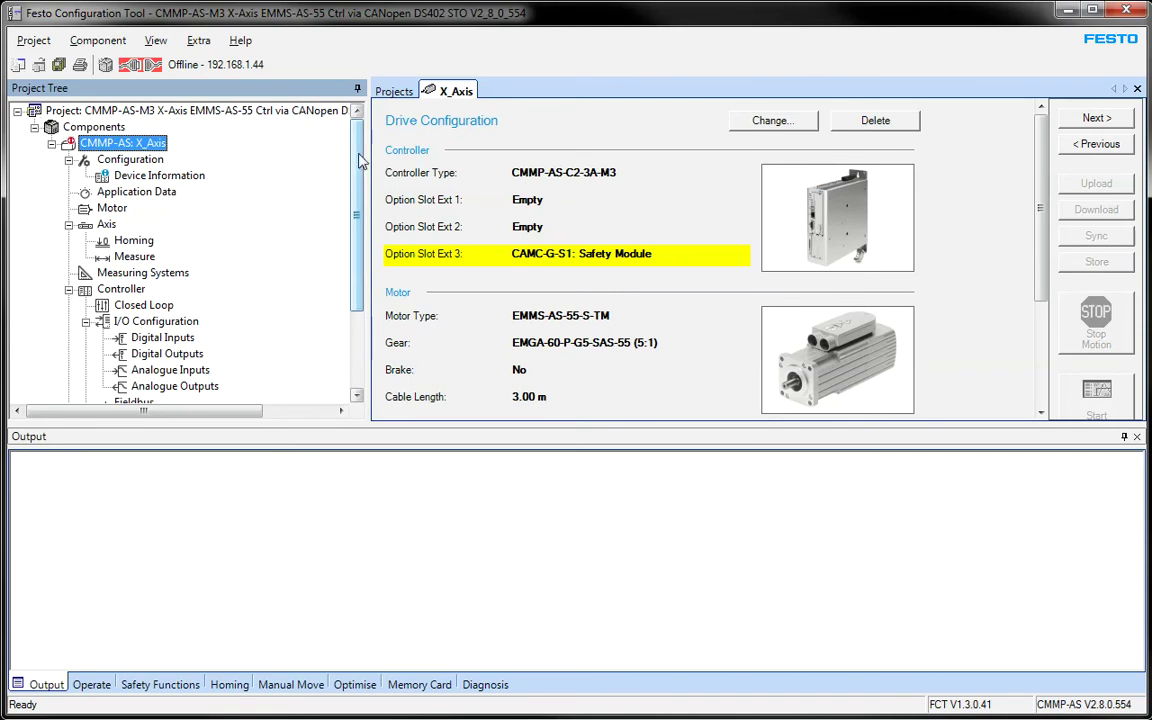
Widen the Project Tree pane and show the project root overview
{"action": "left_click_drag", "start_coordinate": [369, 160], "coordinate": [548, 158]}
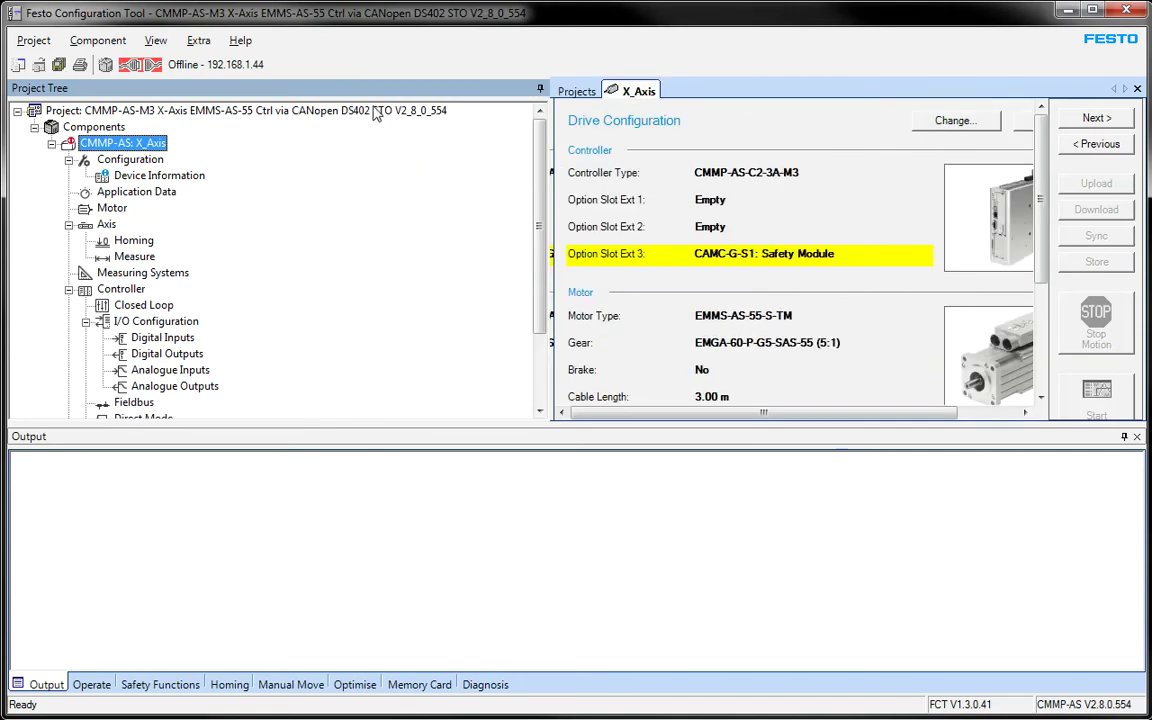
{"action": "left_click", "coordinate": [97, 112]}
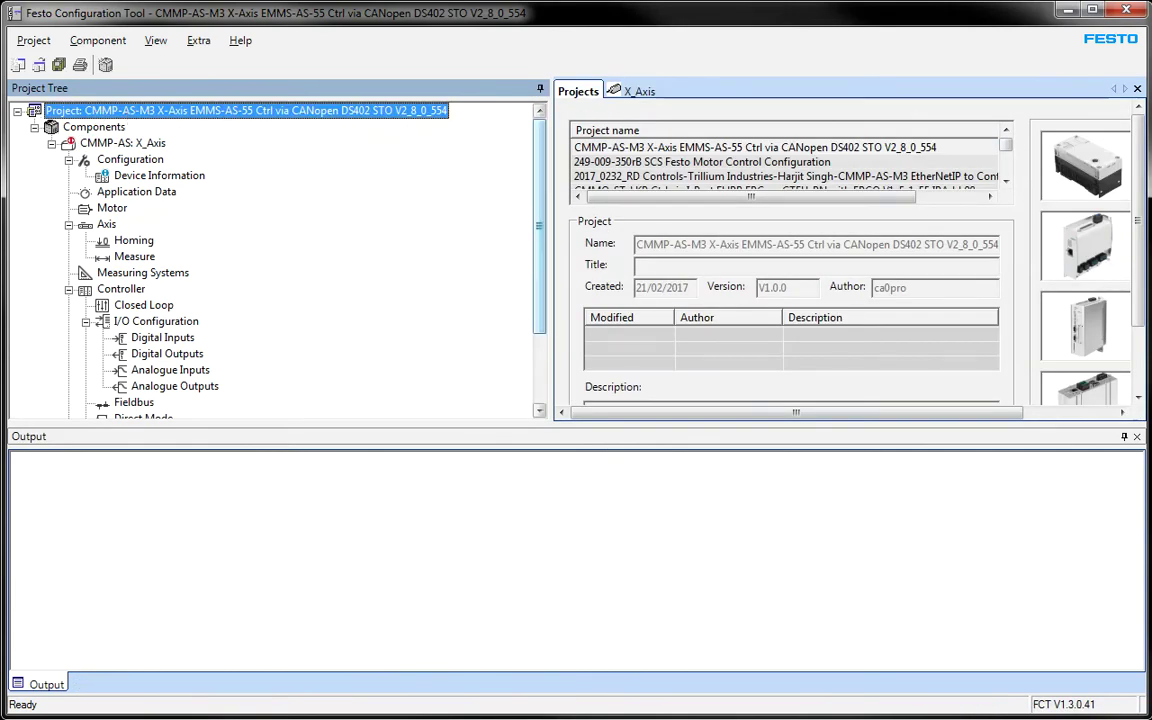
{"action": "key", "text": "alt+Tab"}
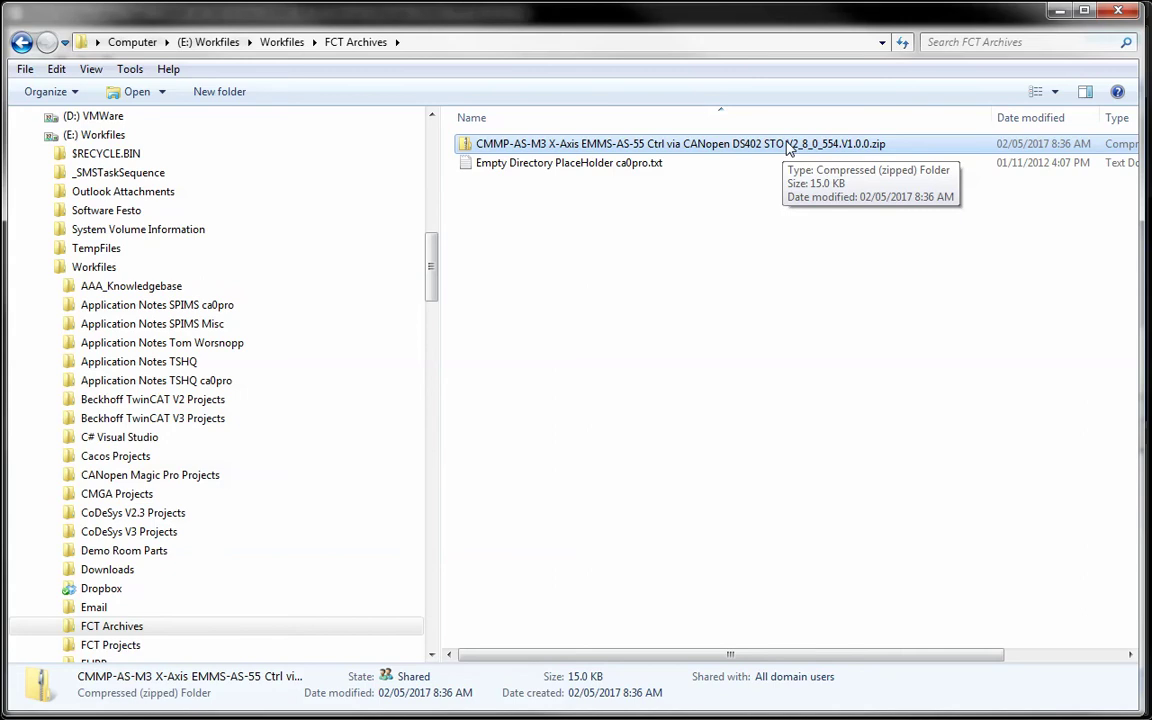
Inspect the zip's XML file and TheProject.zip, then delete the zip from FCT Archives
{"action": "double_click", "coordinate": [735, 148]}
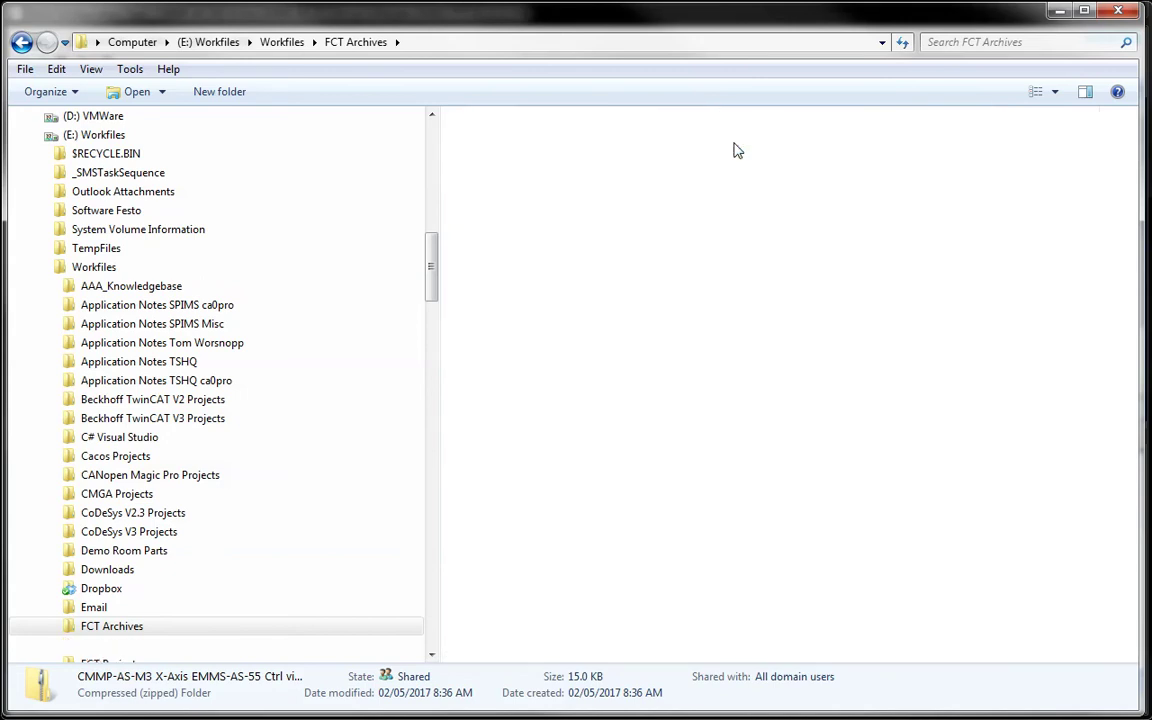
{"action": "left_click_drag", "start_coordinate": [656, 118], "coordinate": [1040, 120]}
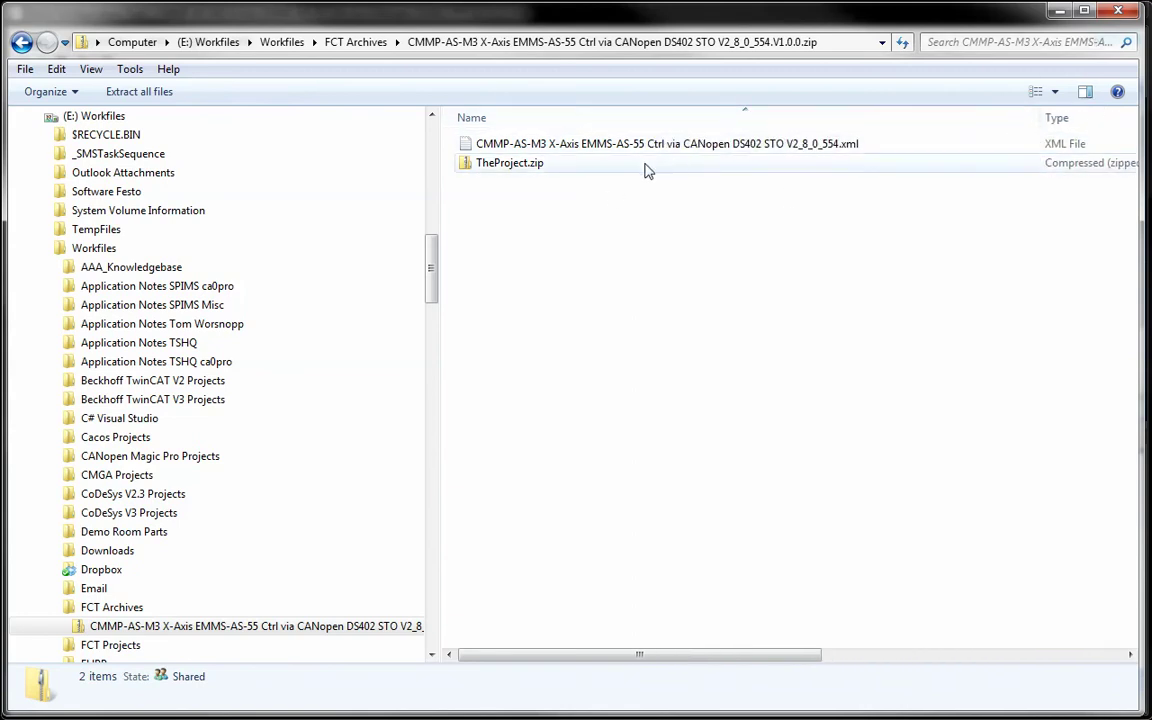
{"action": "left_click", "coordinate": [21, 42]}
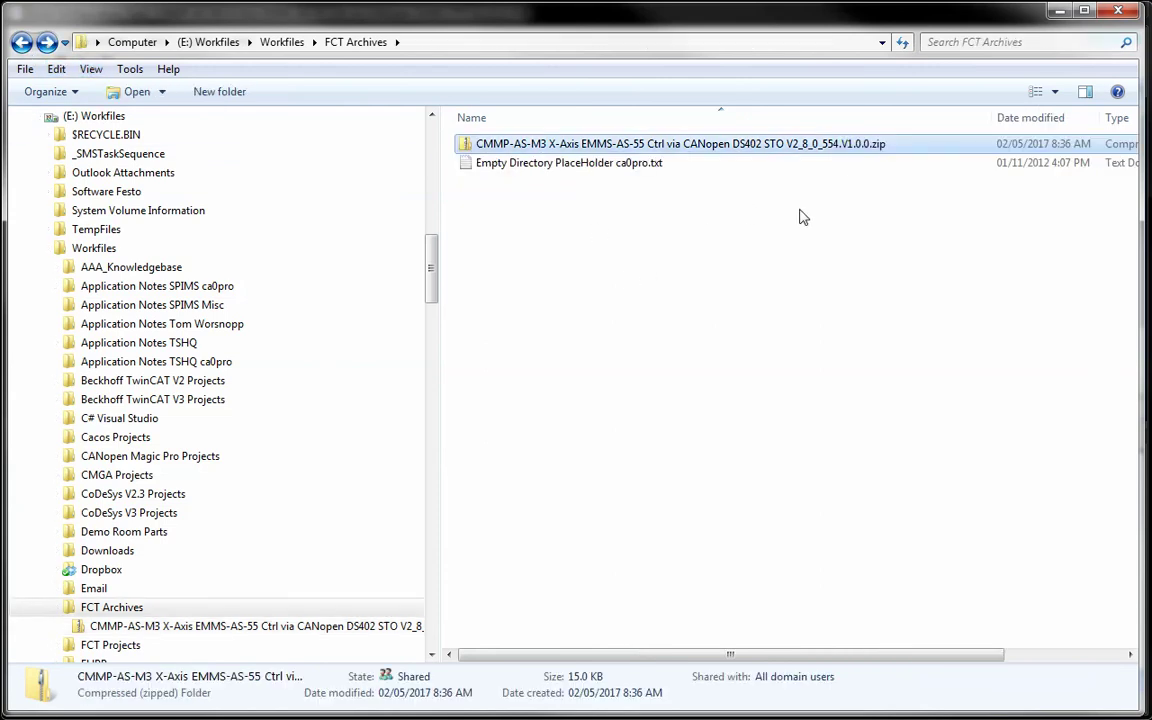
{"action": "left_click", "coordinate": [660, 165]}
{"action": "left_click", "coordinate": [673, 150]}
{"action": "key", "text": "Delete"}
Confirm deleting the old zip and start a new archive targeting a special folder
{"action": "left_click", "coordinate": [797, 548]}
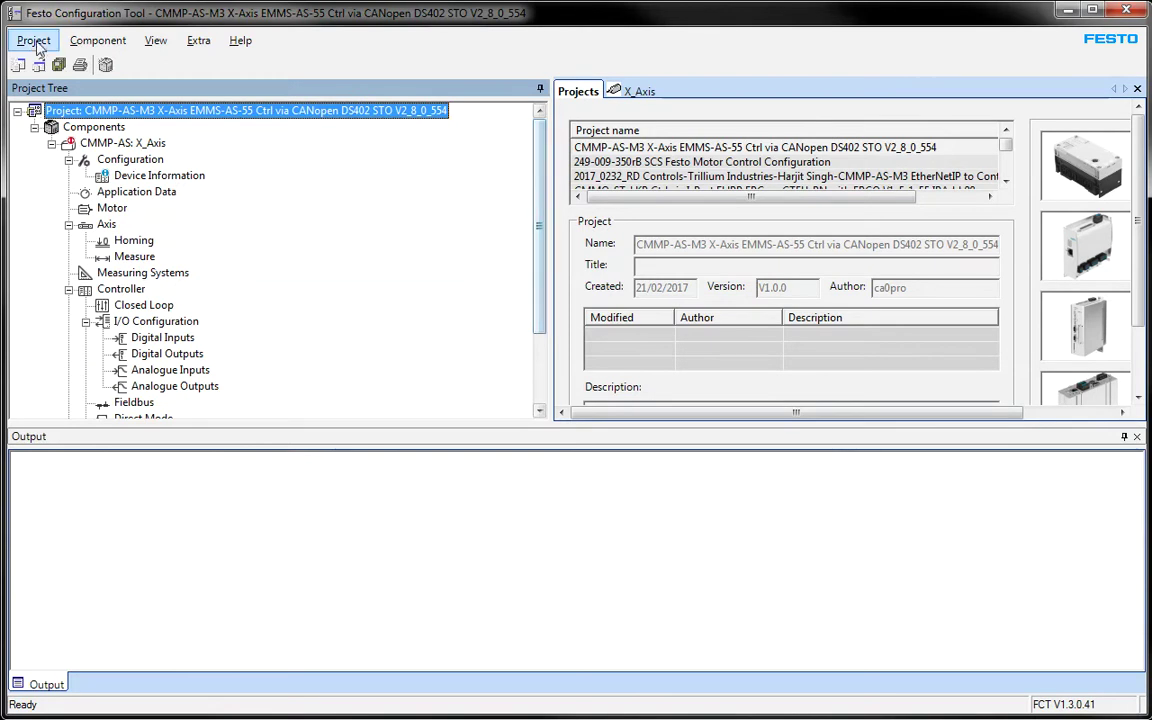
{"action": "left_click", "coordinate": [29, 42]}
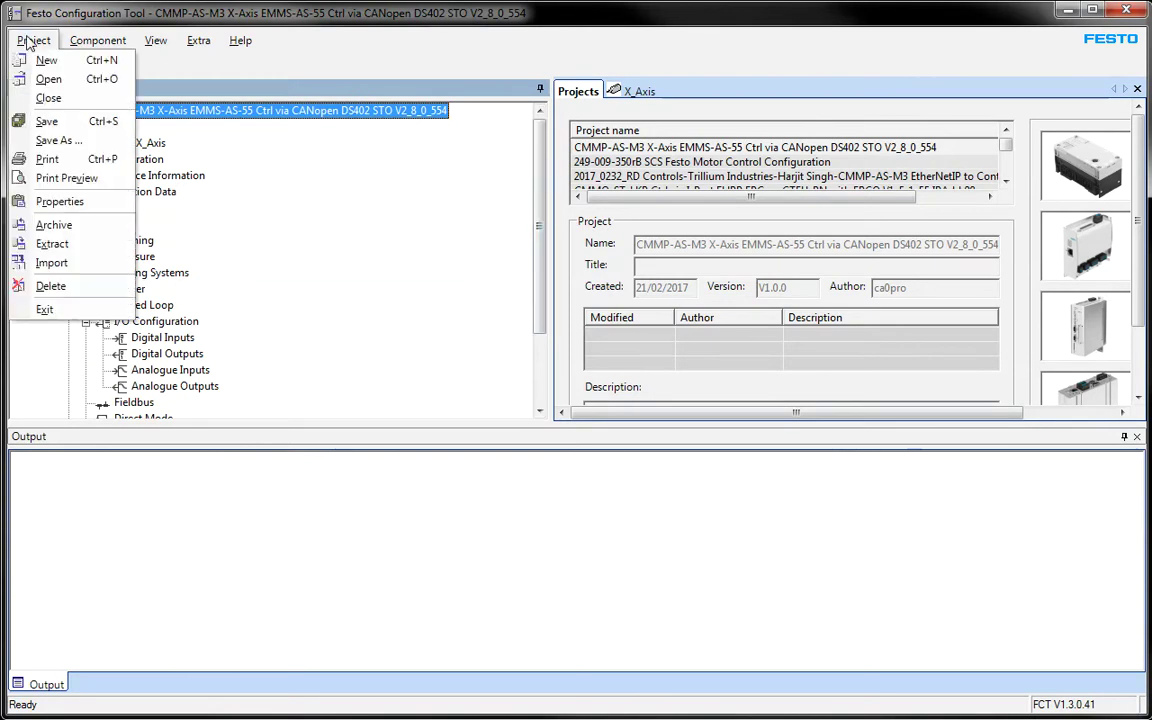
{"action": "left_click", "coordinate": [58, 229]}
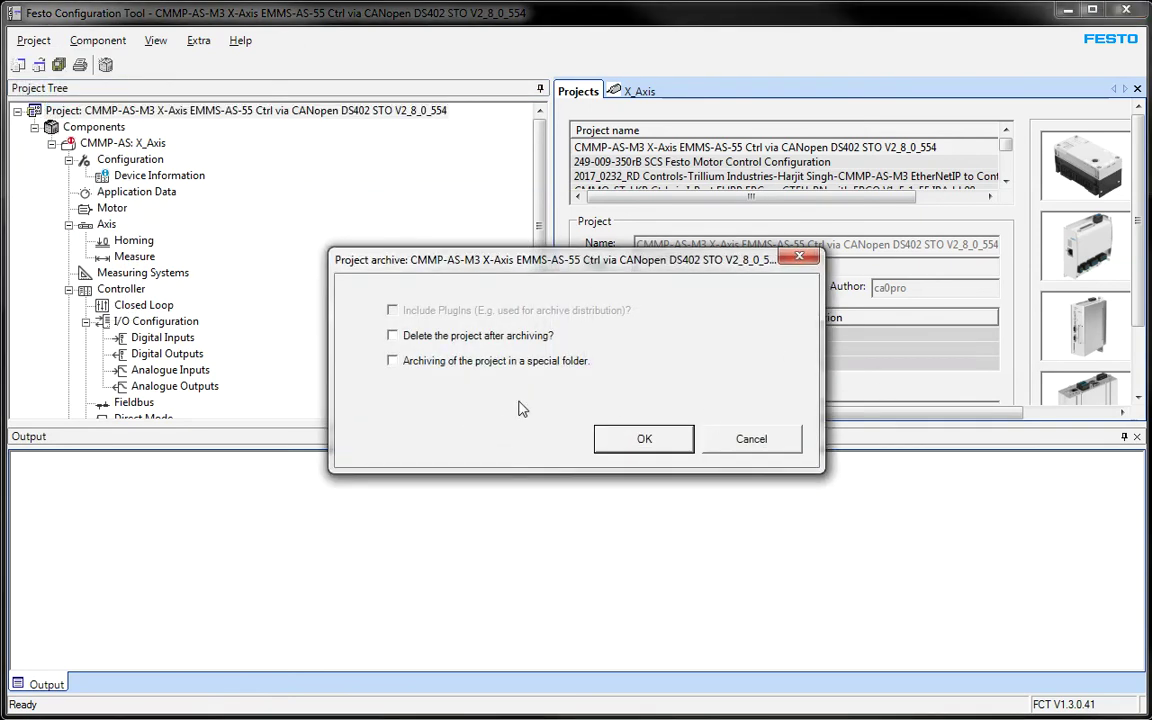
{"action": "left_click", "coordinate": [417, 367]}
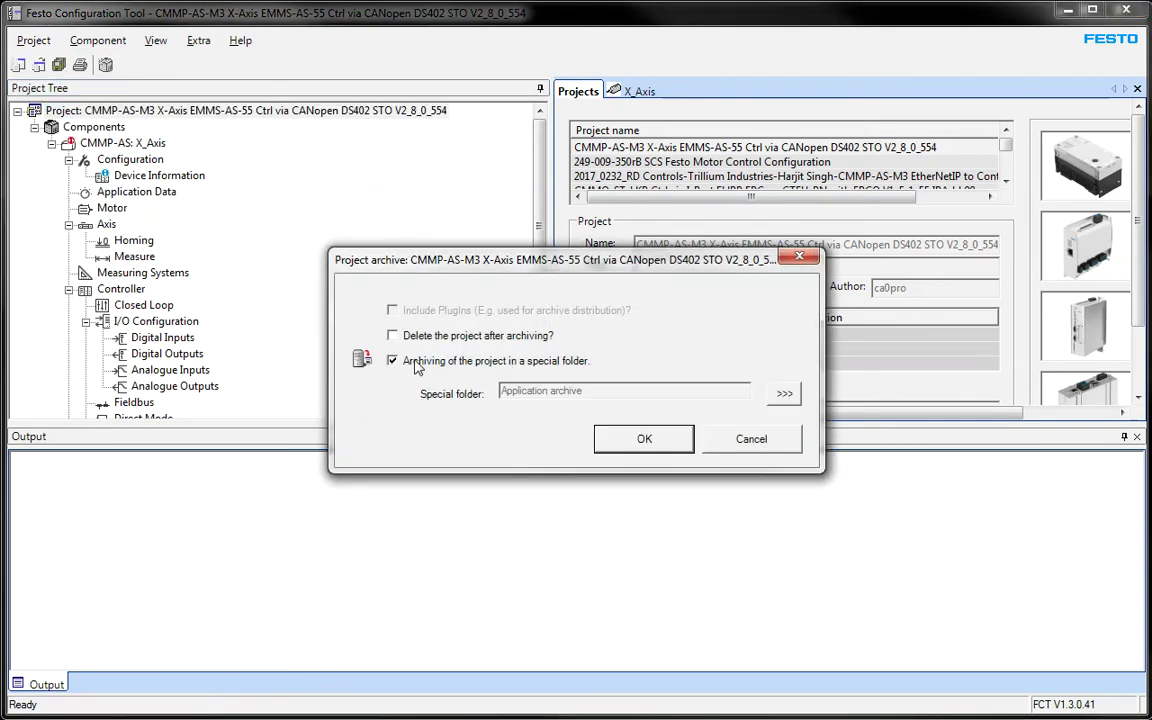
Choose E:\Workfiles\Downloads as the special folder and archive the project there
{"action": "left_click", "coordinate": [785, 394]}
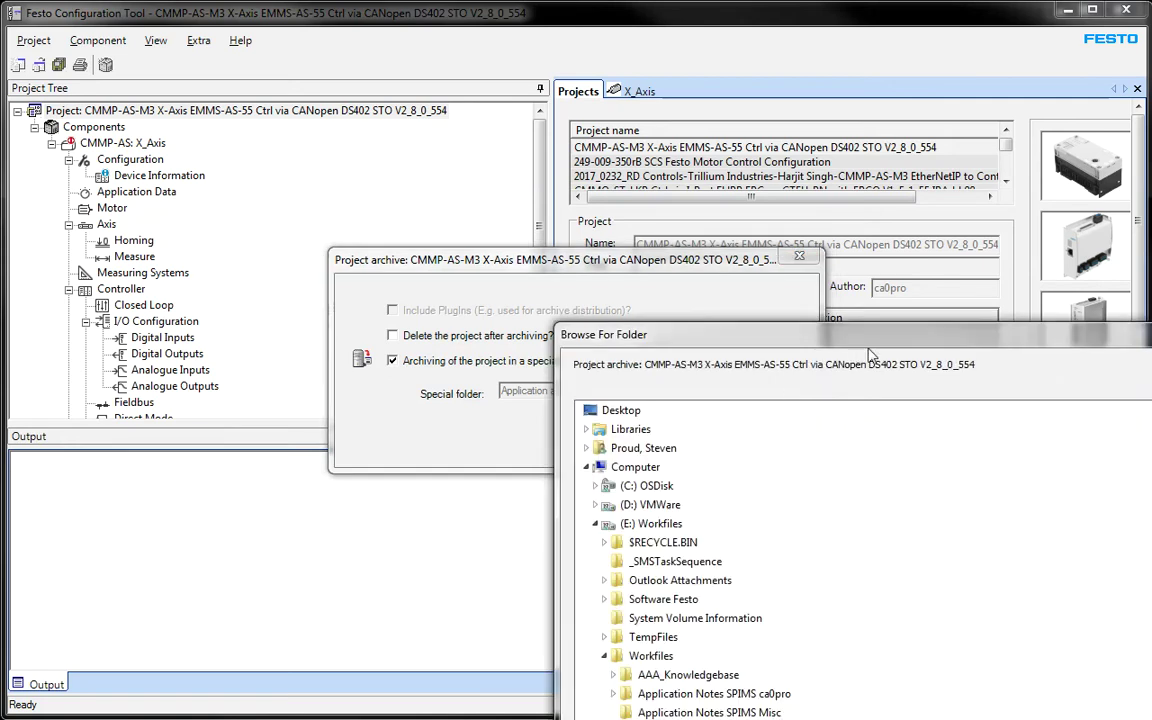
{"action": "key", "text": "super+Up"}
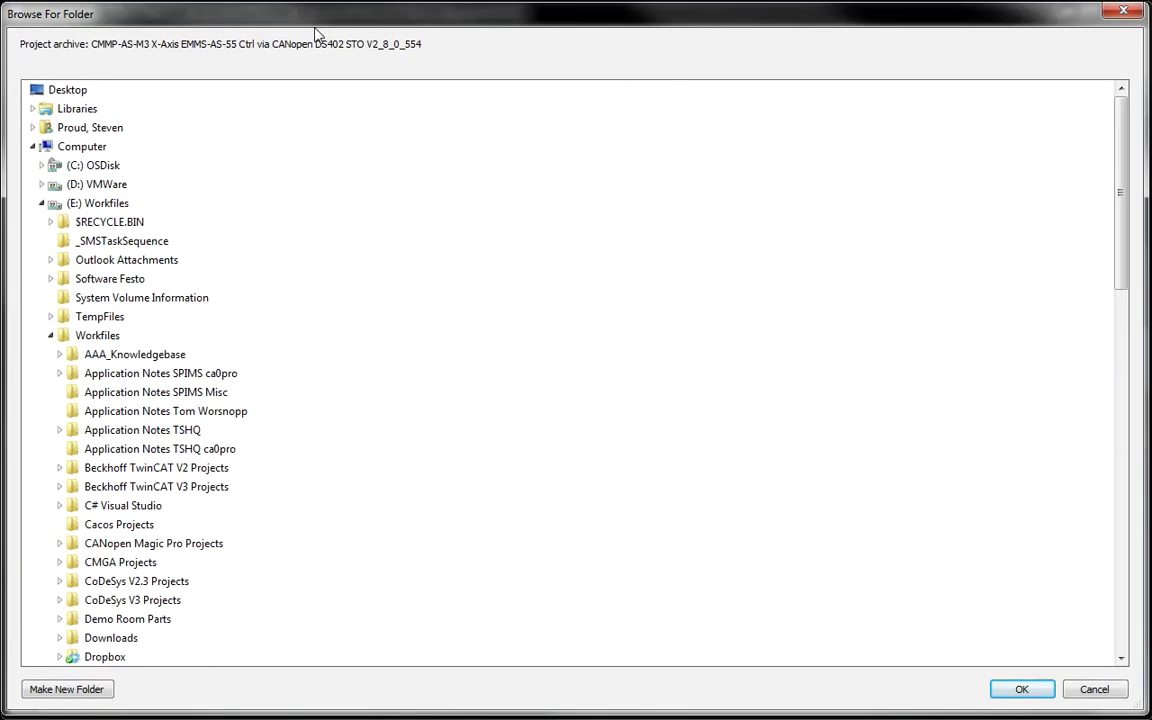
{"action": "left_click_drag", "start_coordinate": [1125, 244], "coordinate": [1125, 316]}
{"action": "left_click", "coordinate": [112, 447]}
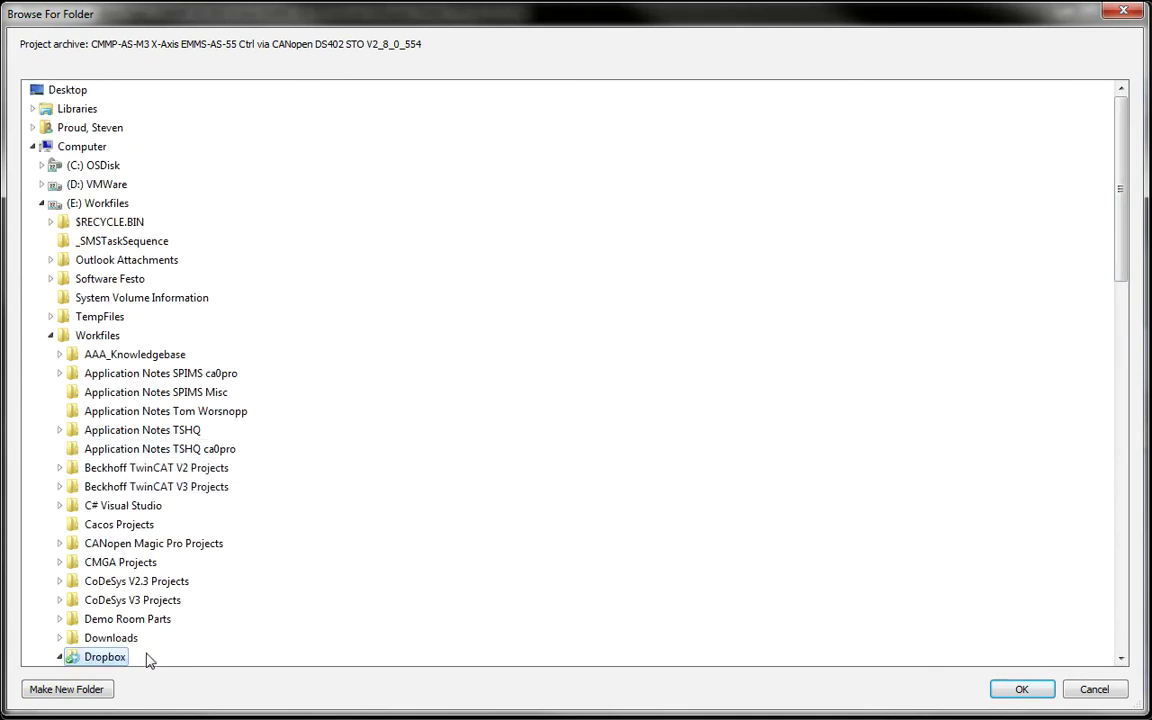
{"action": "double_click", "coordinate": [112, 638]}
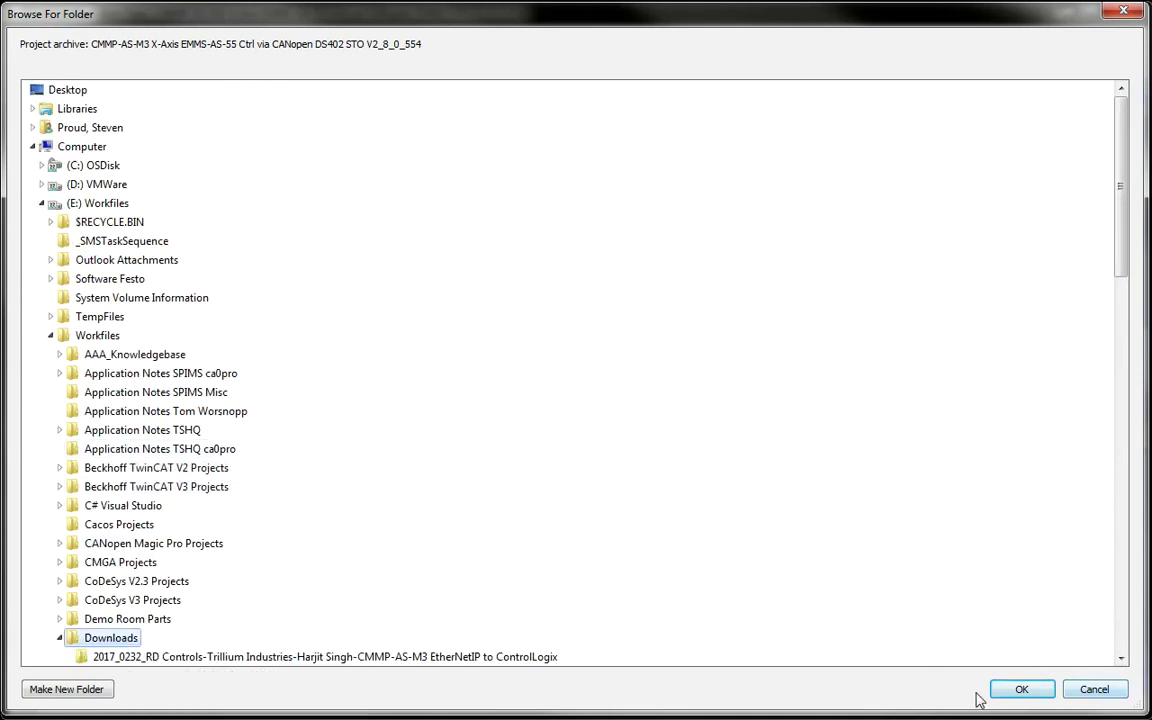
{"action": "left_click", "coordinate": [1019, 689]}
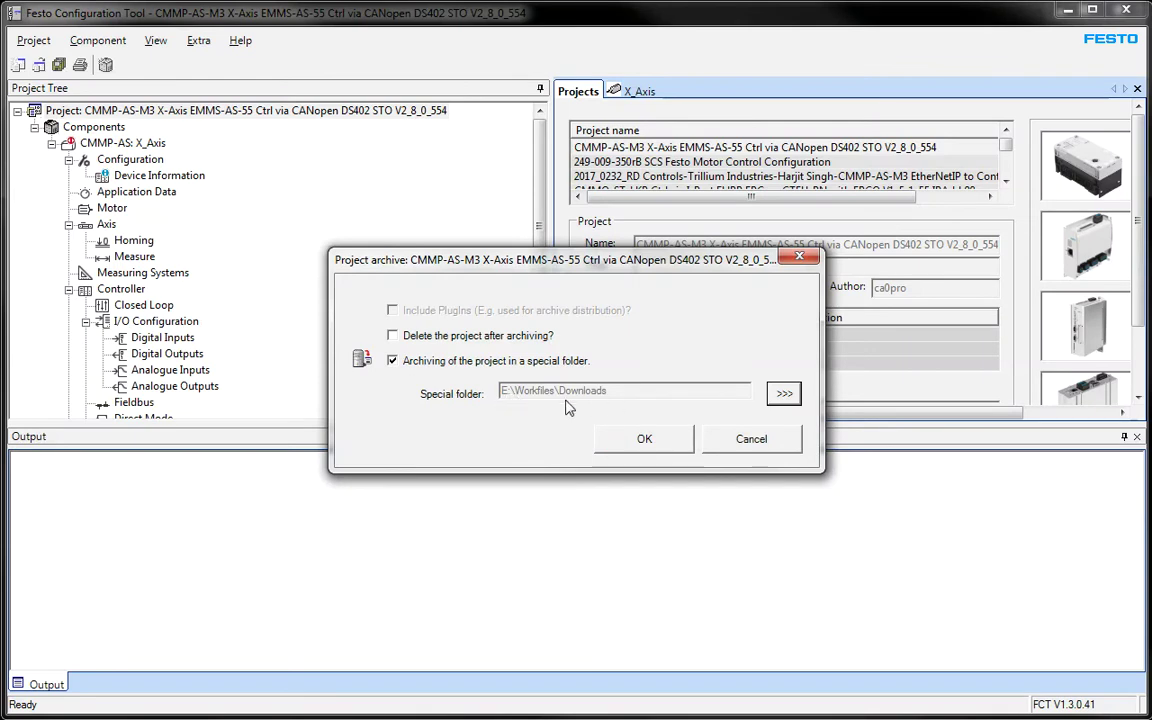
{"action": "left_click", "coordinate": [659, 443]}
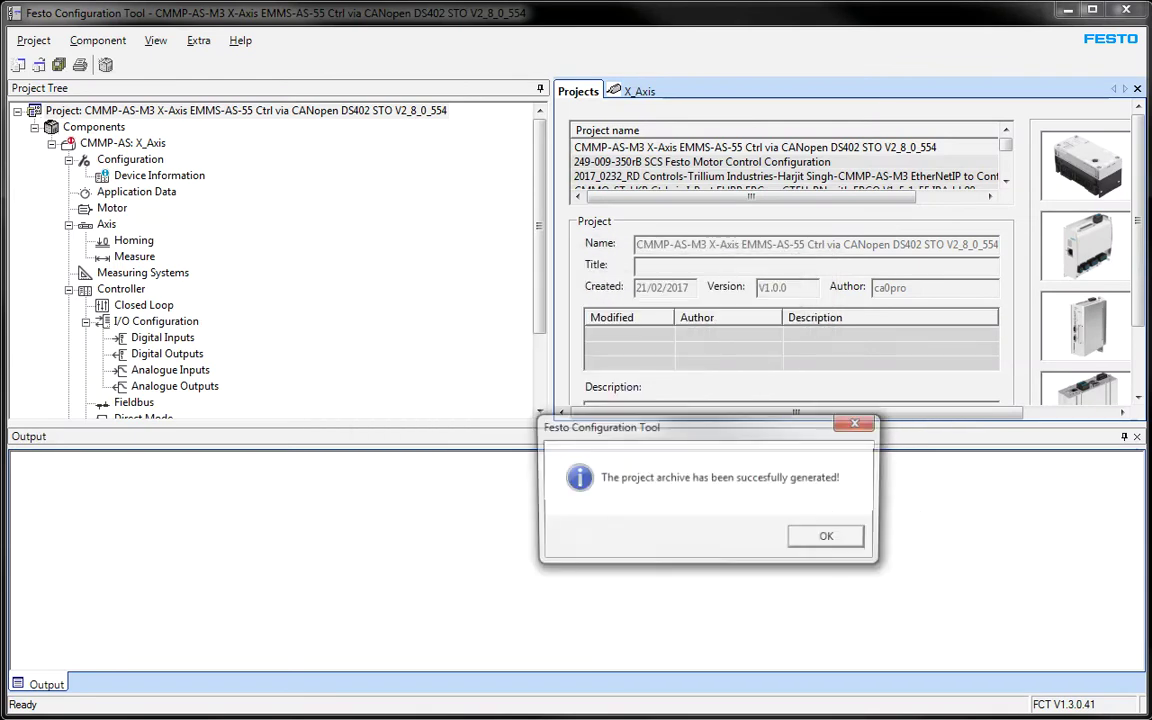
{"action": "left_click", "coordinate": [830, 540]}
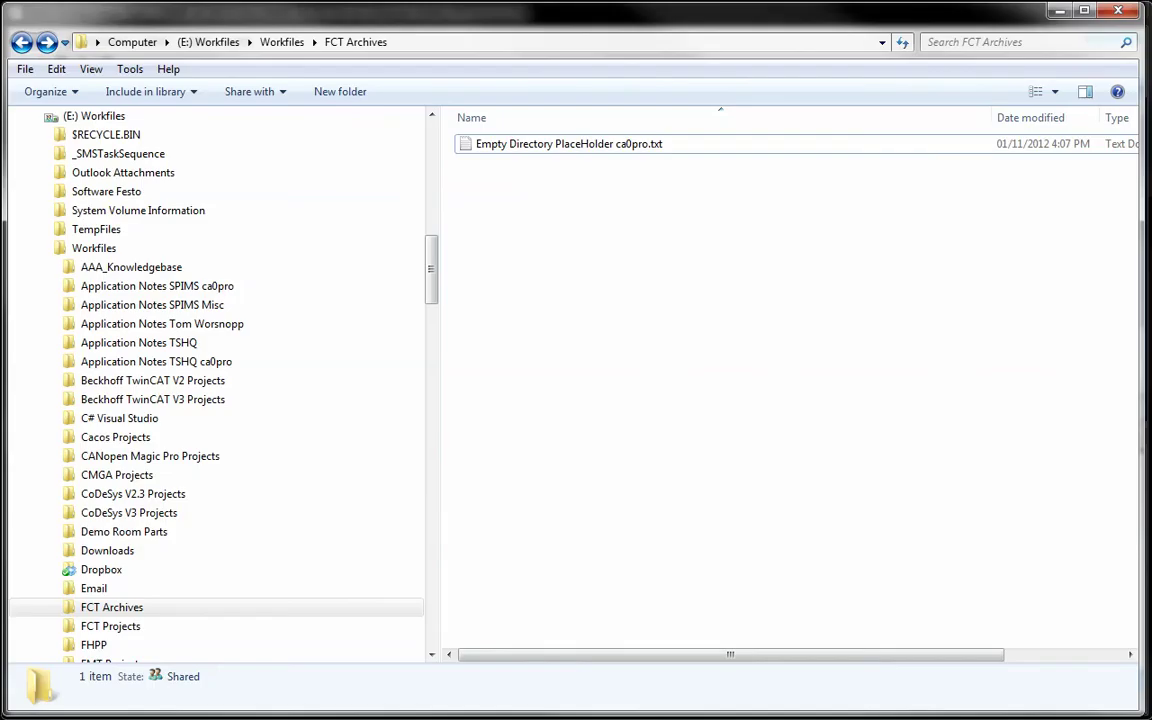
Check that the 15.0 KB CMMP-AS-M3 project zip is in Downloads, and decline deleting it
{"action": "left_click", "coordinate": [107, 550]}
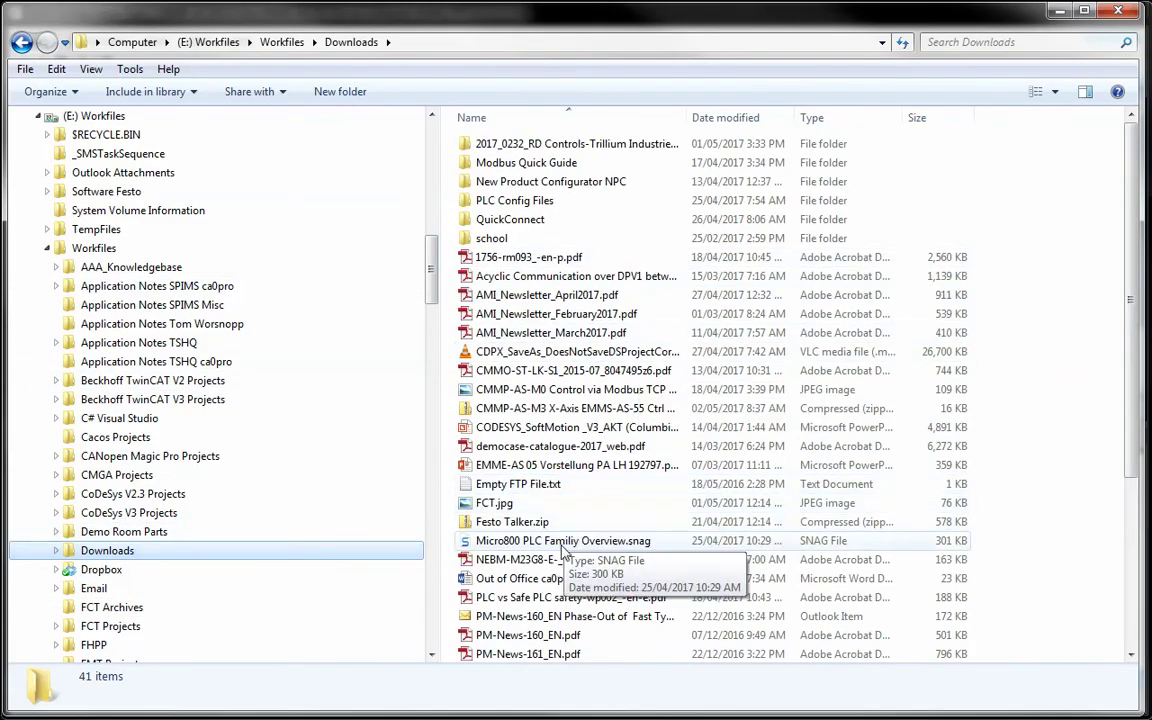
{"action": "left_click", "coordinate": [600, 616]}
{"action": "left_click_drag", "start_coordinate": [688, 118], "coordinate": [1004, 118]}
{"action": "left_click", "coordinate": [823, 408]}
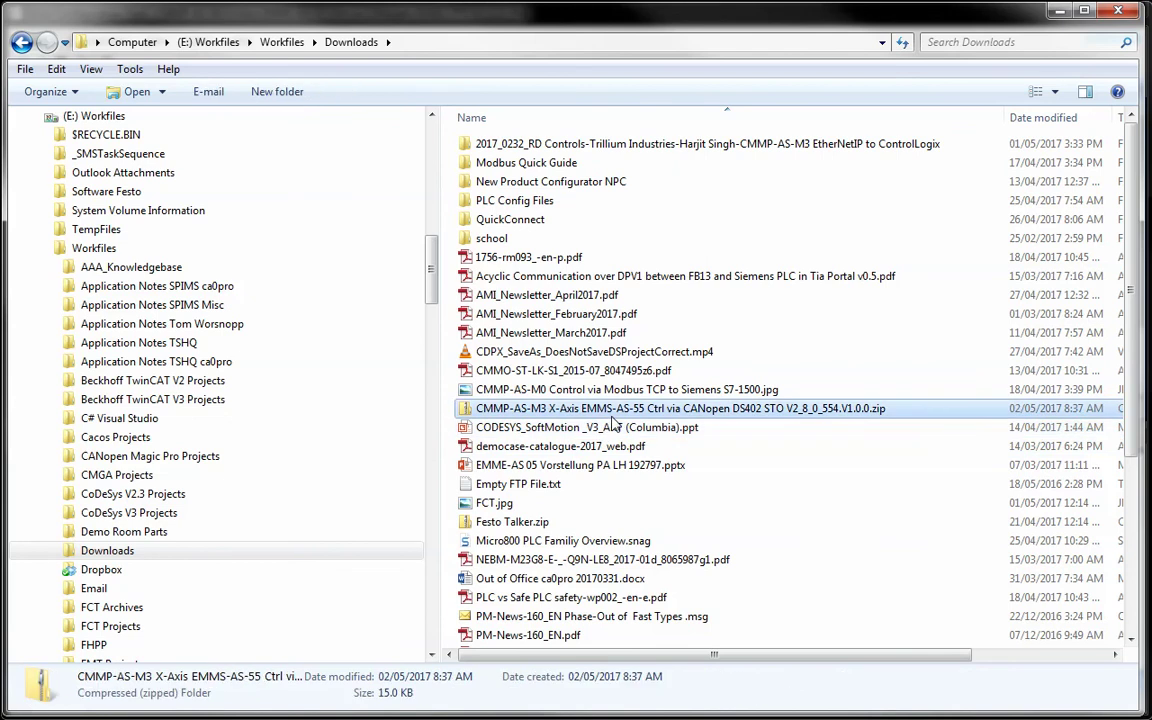
{"action": "key", "text": "Delete"}
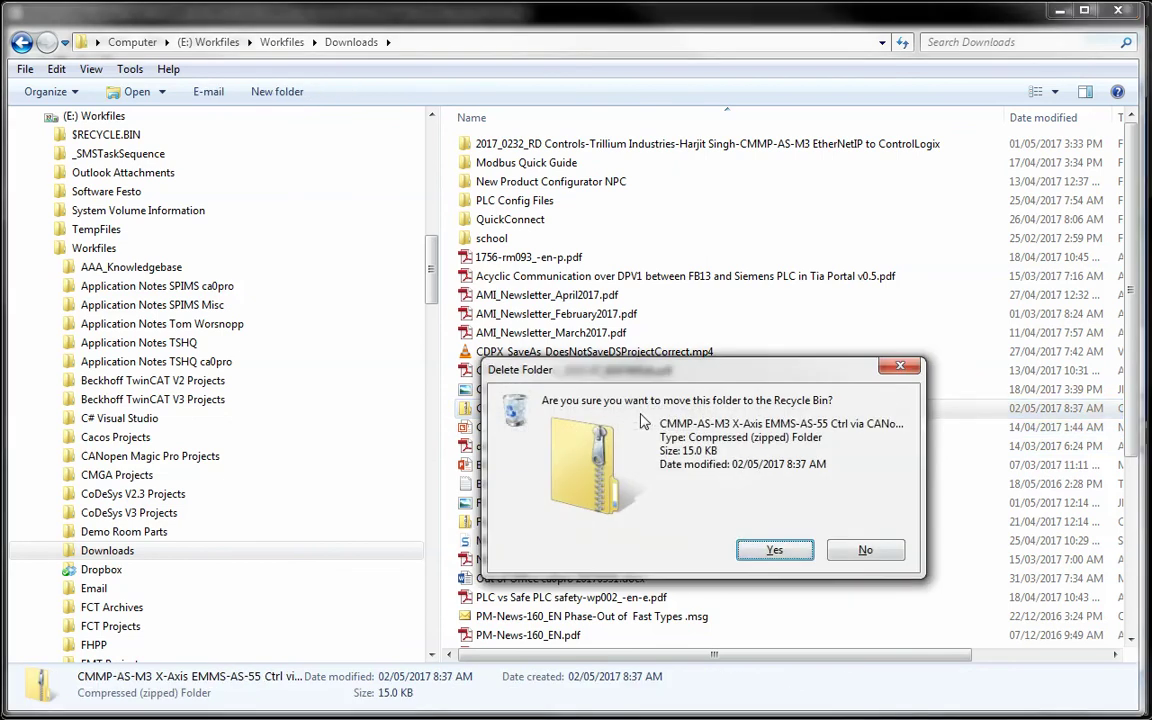
{"action": "left_click", "coordinate": [865, 551]}
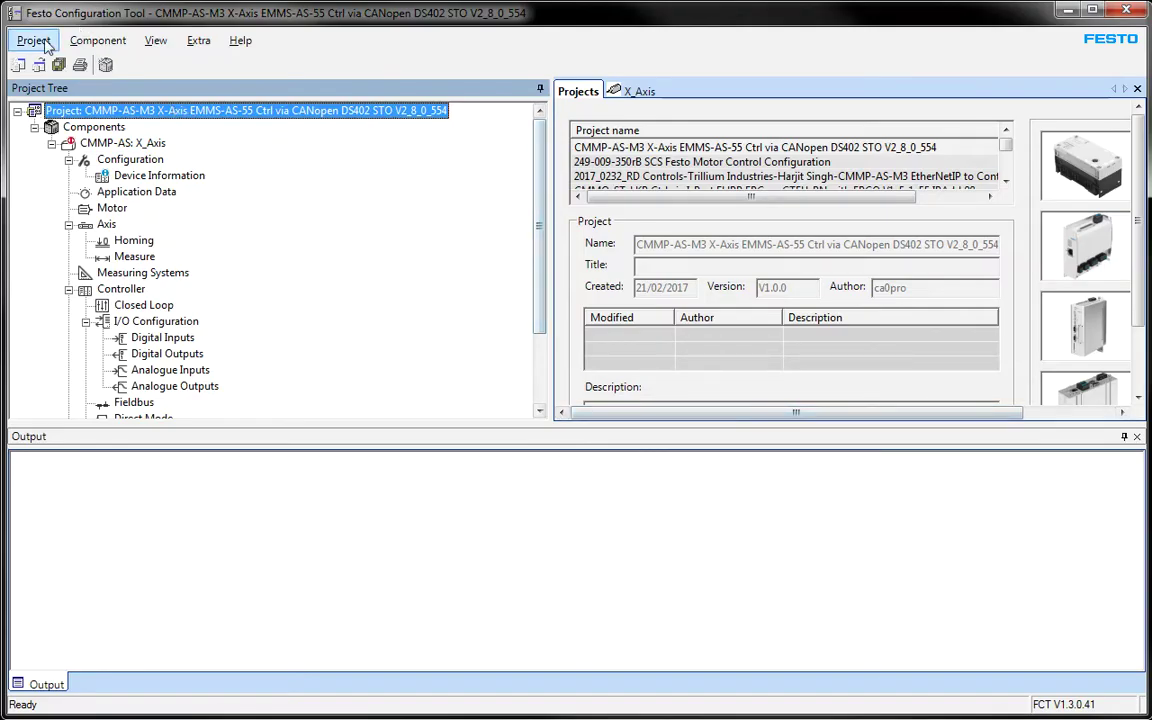
Delete the CMMP-AS-M3 X-Axis project from the Projects list
{"action": "left_click", "coordinate": [34, 41]}
{"action": "left_click", "coordinate": [152, 102]}
{"action": "right_click", "coordinate": [152, 102]}
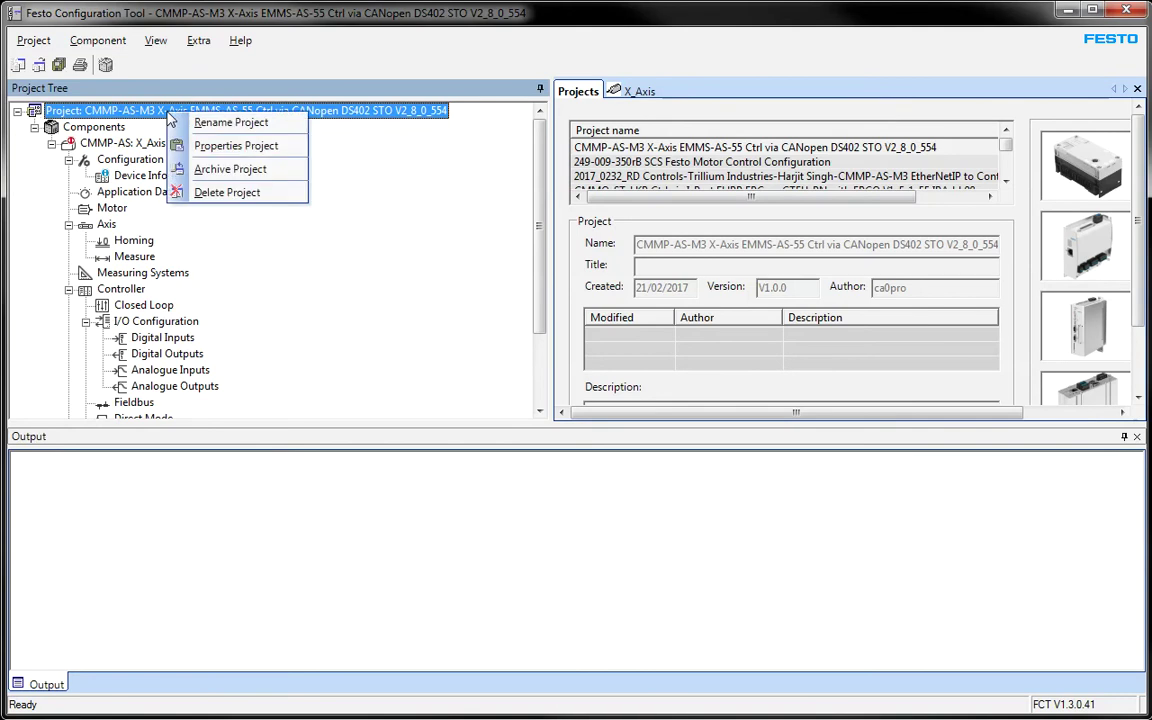
{"action": "left_click", "coordinate": [248, 194]}
{"action": "left_click", "coordinate": [798, 537]}
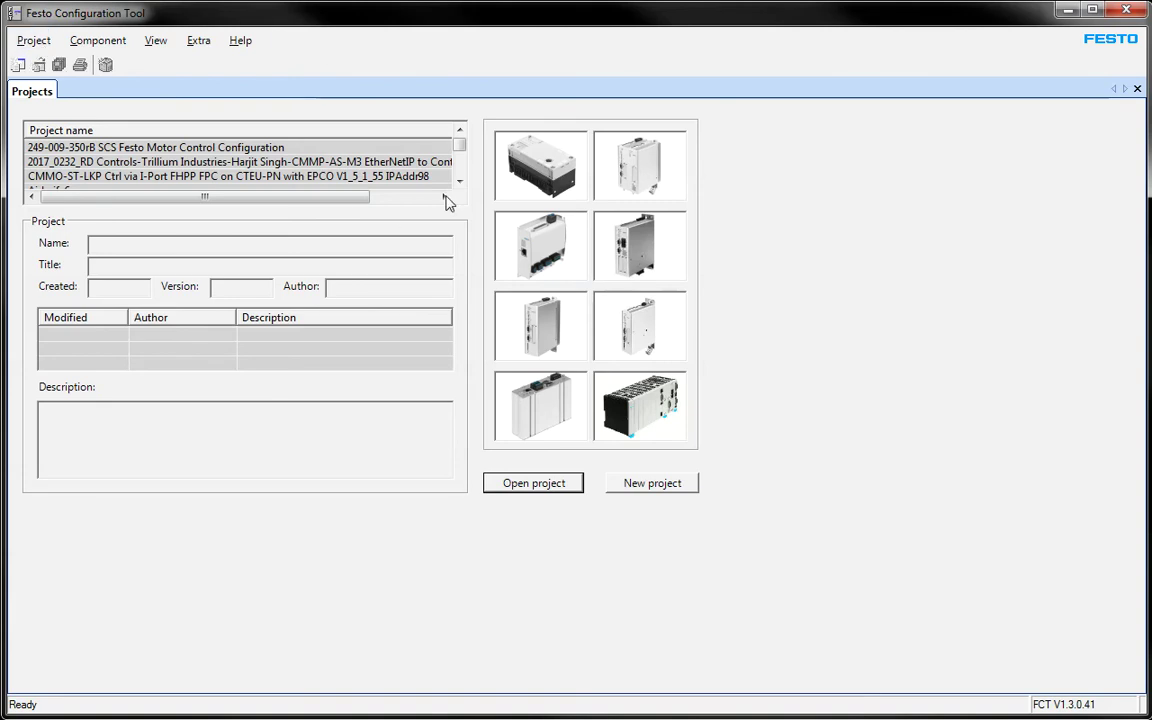
Select the first listed project and open the Project menu
{"action": "left_click", "coordinate": [156, 147]}
{"action": "left_click", "coordinate": [166, 161]}
{"action": "left_click", "coordinate": [160, 147]}
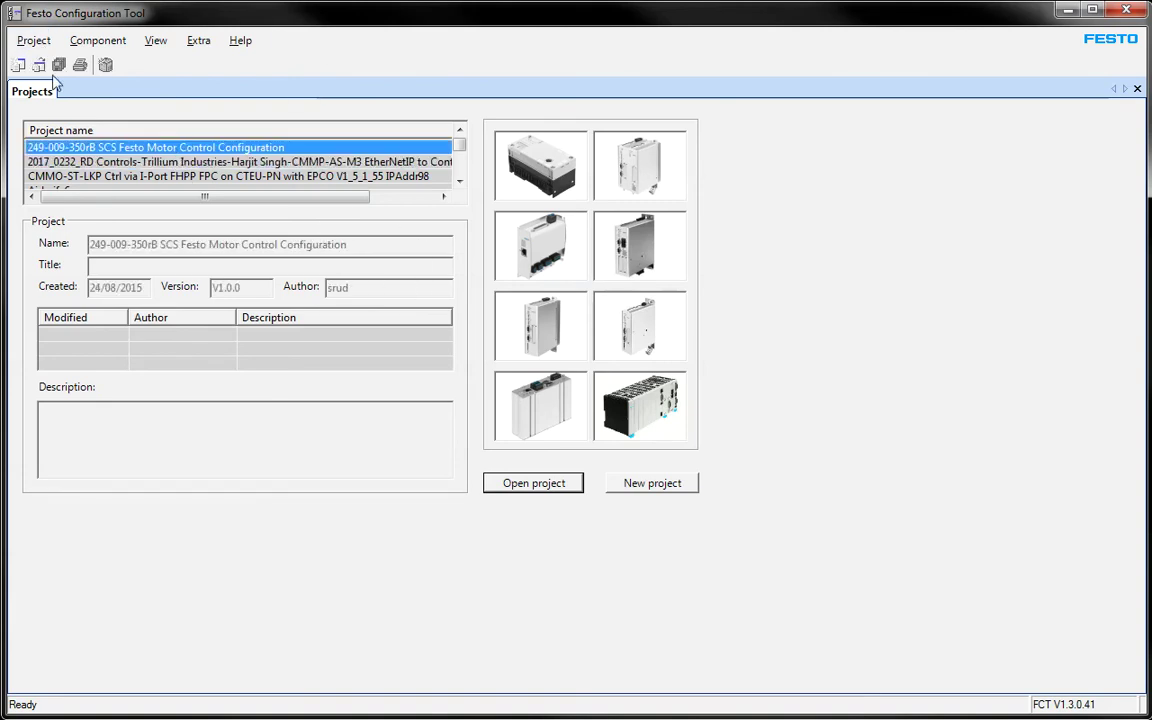
{"action": "left_click", "coordinate": [30, 41]}
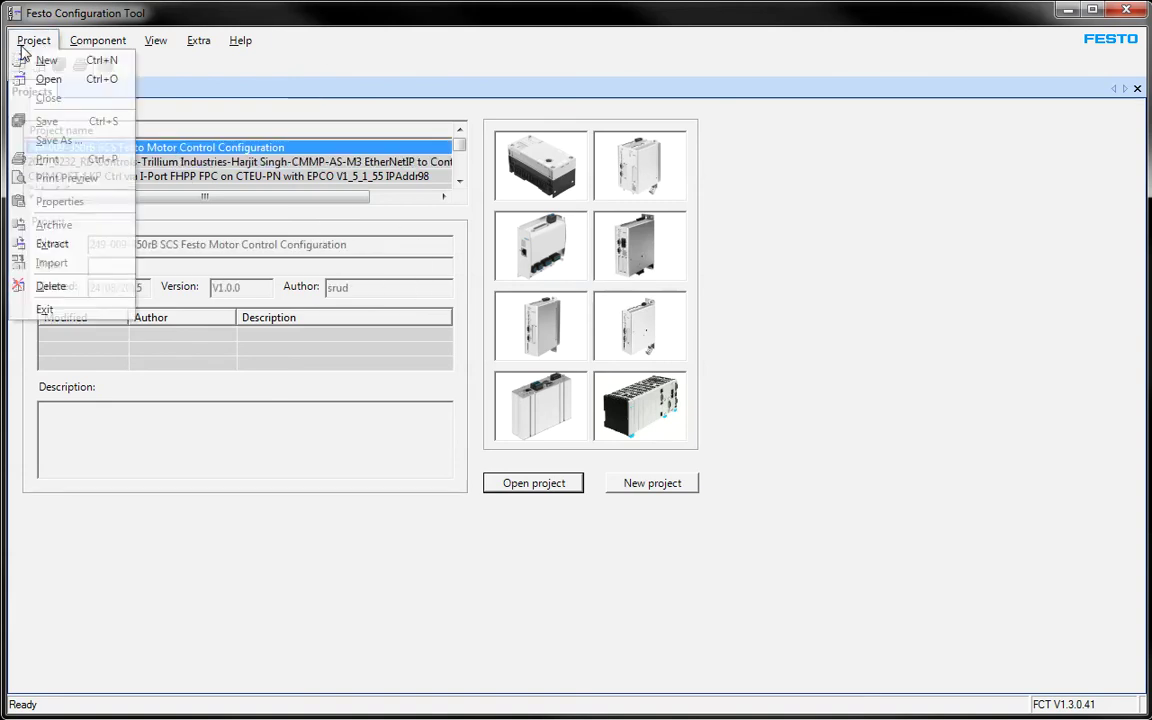
Open Project > Extract and move the Extract project dialog slightly down and right
{"action": "left_click", "coordinate": [52, 244]}
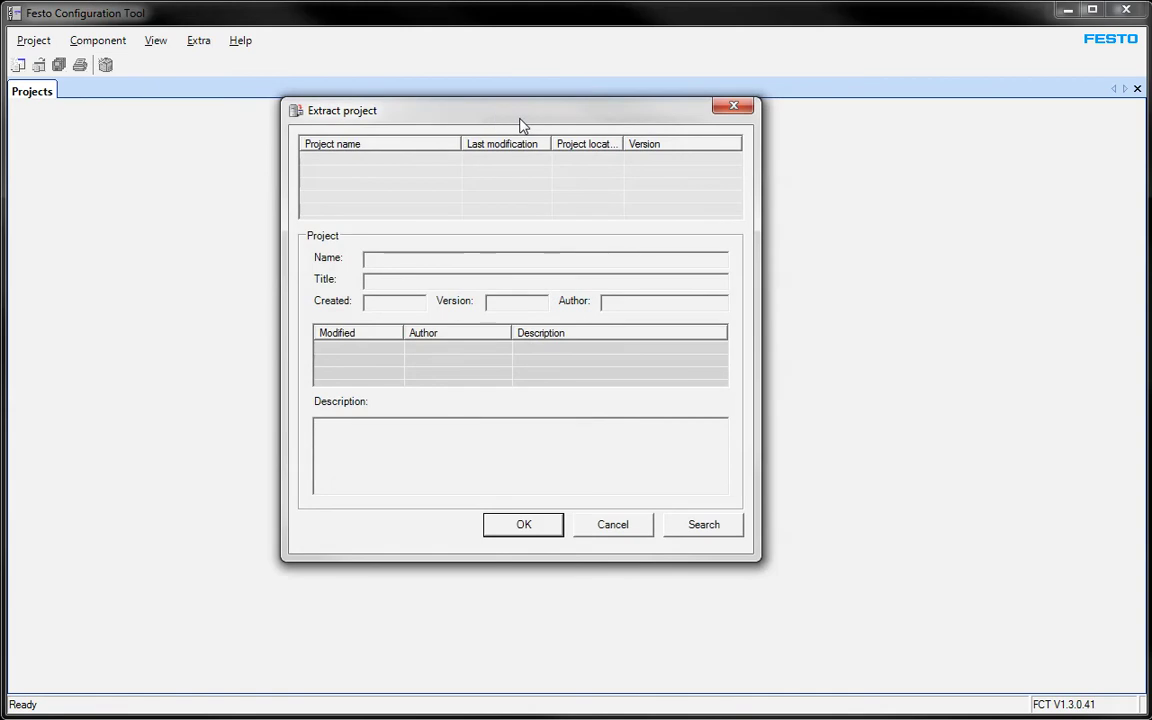
{"action": "left_click_drag", "start_coordinate": [530, 121], "coordinate": [577, 154]}
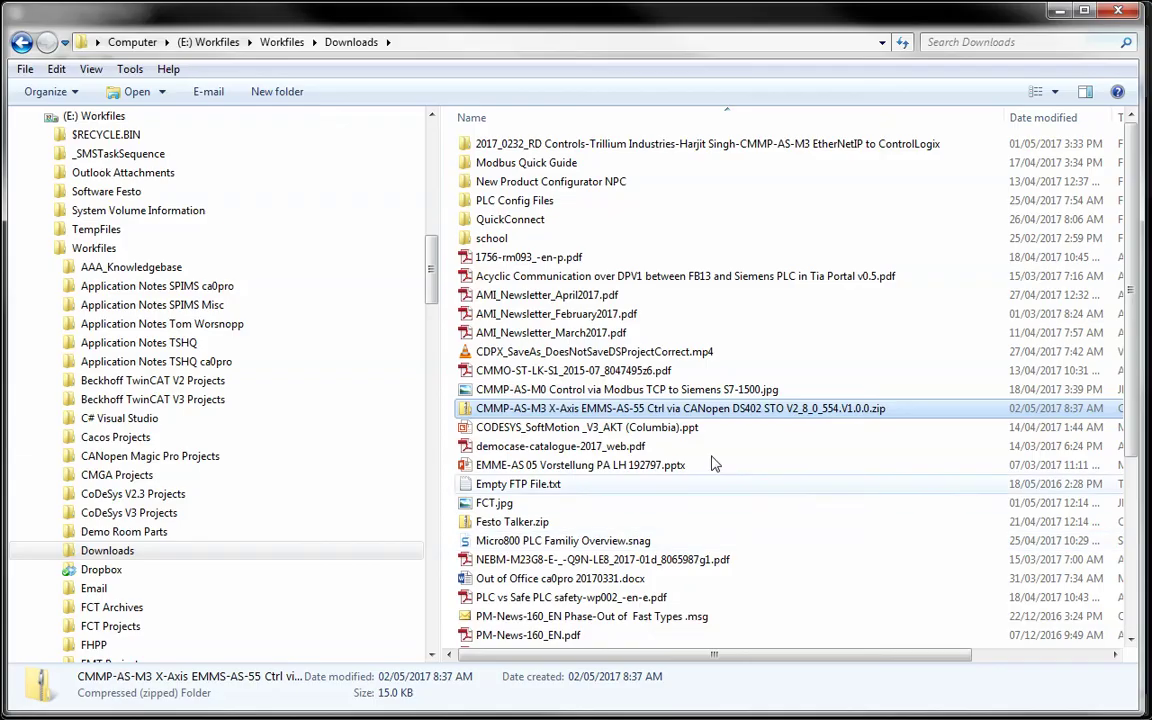
Copy the CMMP-AS-M3 X-Axis zip from Downloads into FCT Archives, then cancel the Extract dialog
{"action": "left_click", "coordinate": [640, 389]}
{"action": "left_click", "coordinate": [651, 410]}
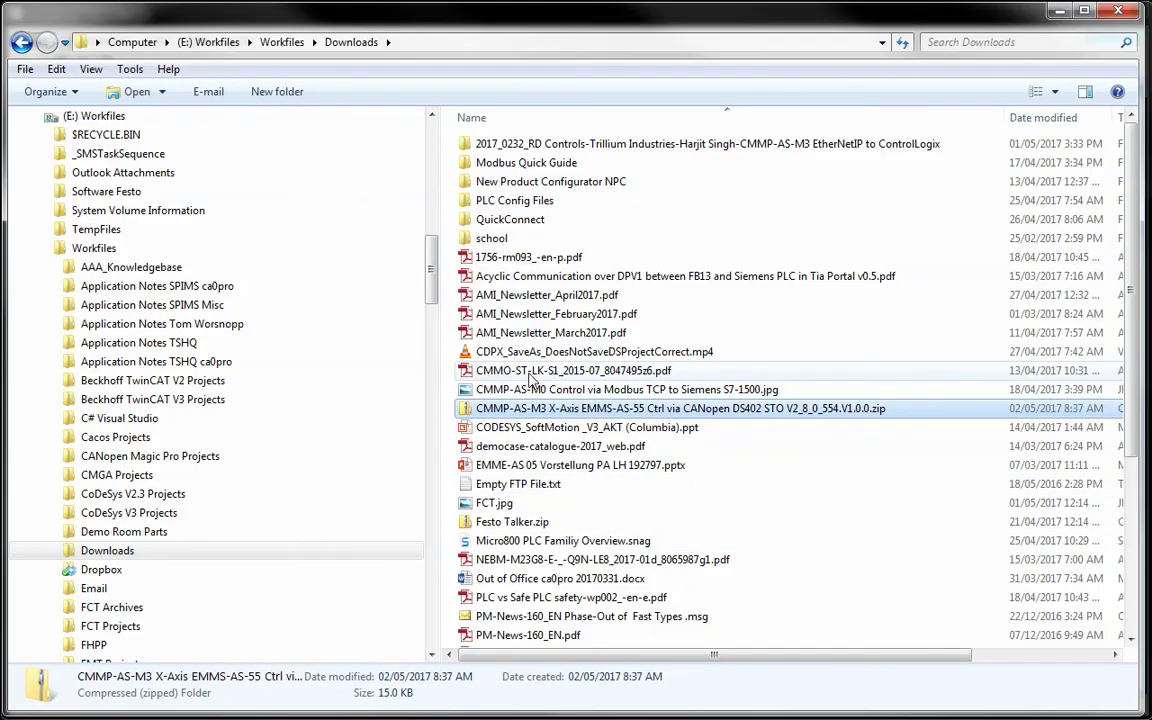
{"action": "left_click", "coordinate": [112, 607]}
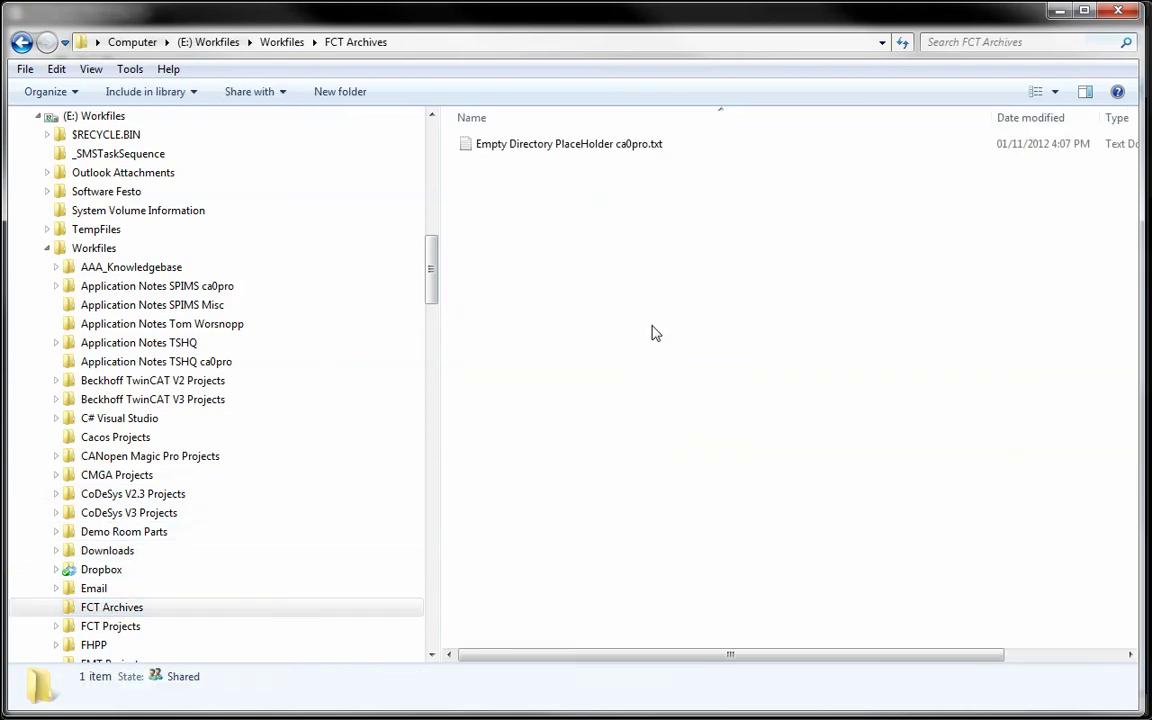
{"action": "key", "text": "ctrl+v"}
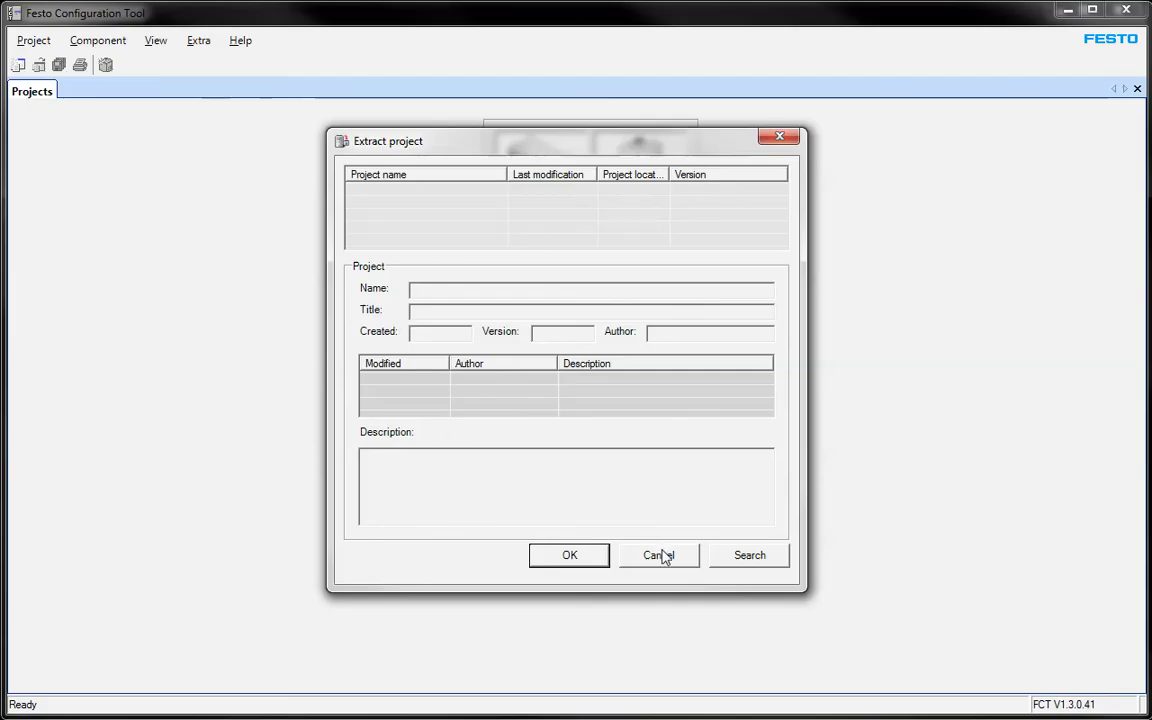
{"action": "left_click", "coordinate": [658, 553]}
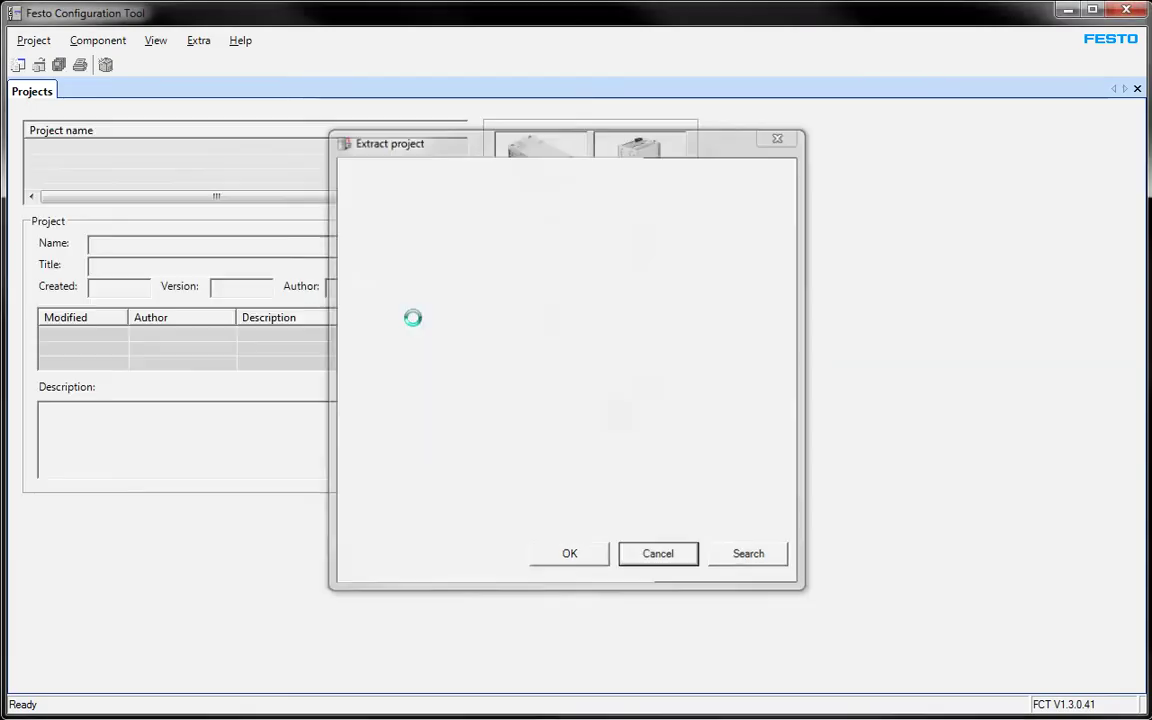
{"action": "left_click", "coordinate": [33, 40]}
{"action": "left_click", "coordinate": [90, 247]}
{"action": "left_click", "coordinate": [363, 160]}
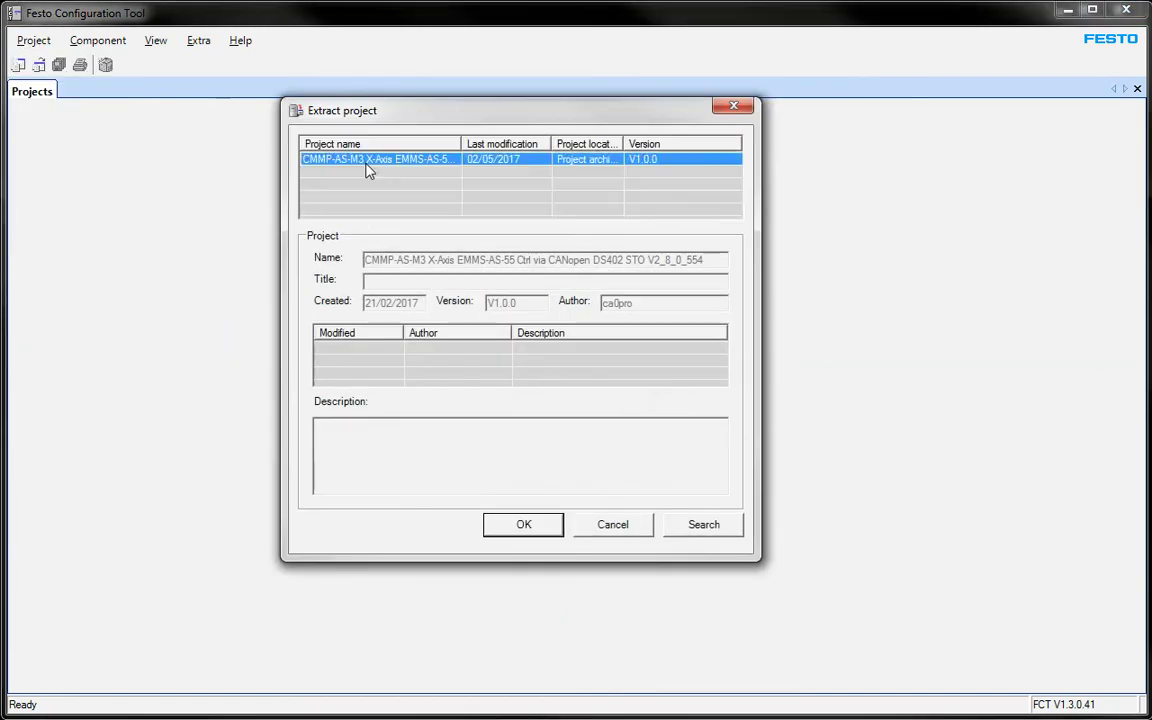
{"action": "mouse_move", "coordinate": [462, 144]}
{"action": "left_mouse_down"}
{"action": "mouse_move", "coordinate": [627, 160]}
{"action": "mouse_move", "coordinate": [517, 136]}
{"action": "mouse_move", "coordinate": [464, 145]}
{"action": "left_mouse_up"}
{"action": "left_click", "coordinate": [630, 526]}
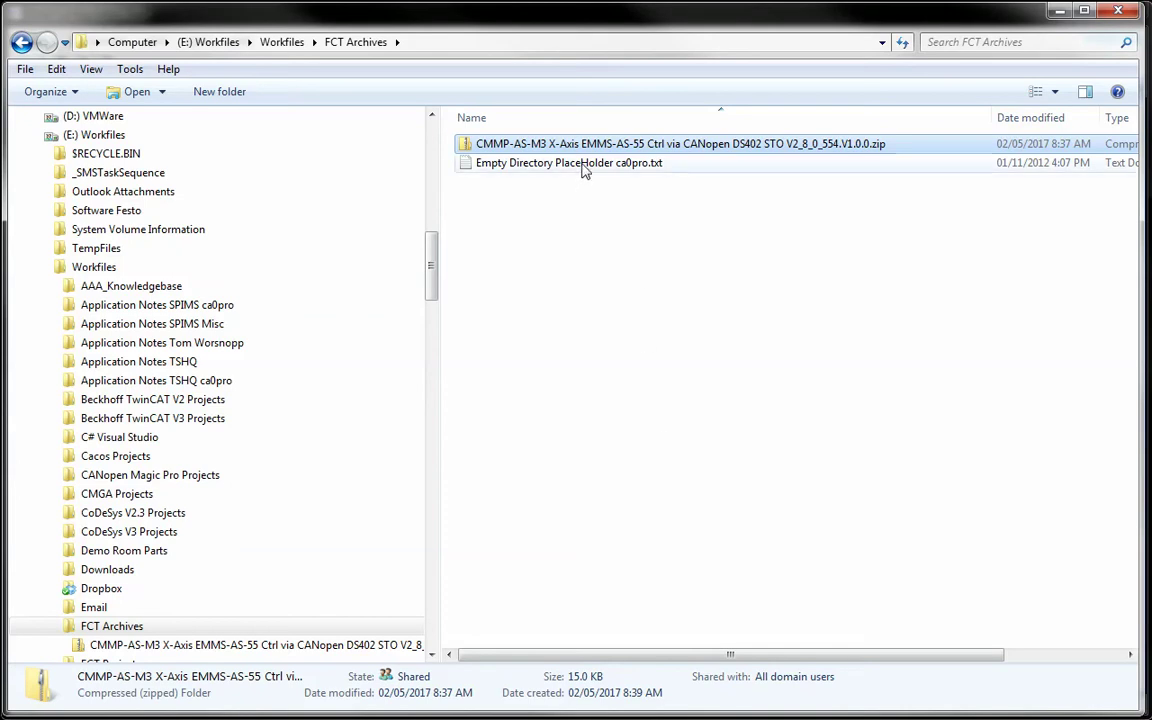
Delete the CMMP-AS-M3 X-Axis zip from FCT Archives, leaving only the placeholder text file
{"action": "left_click", "coordinate": [590, 148]}
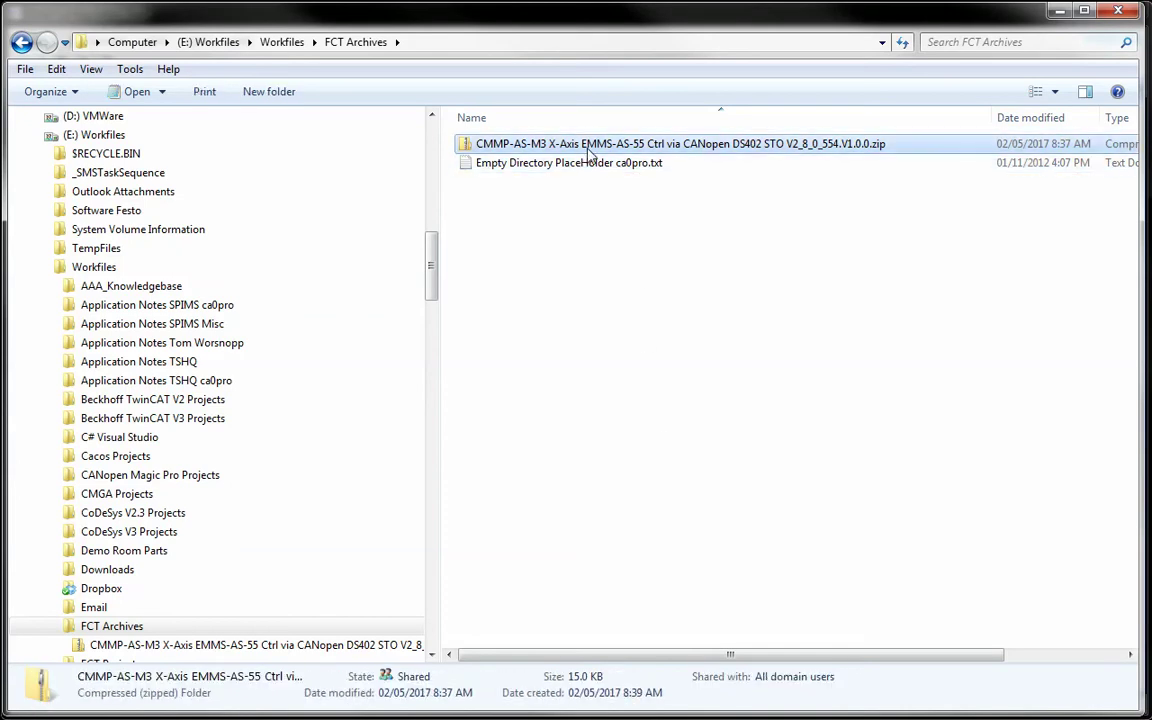
{"action": "key", "text": "Delete"}
{"action": "key", "text": "Return"}
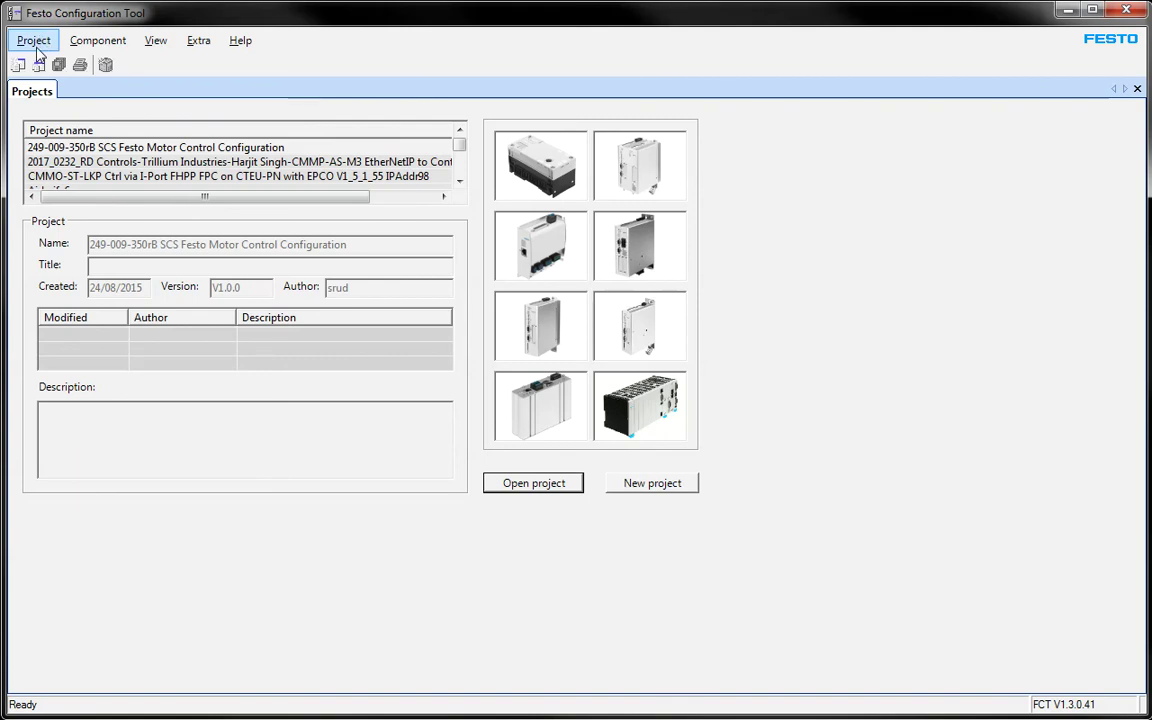
Extract the CMMP-AS-M3 X-Axis project from its Downloads zip and acknowledge the success message
{"action": "left_click", "coordinate": [36, 45]}
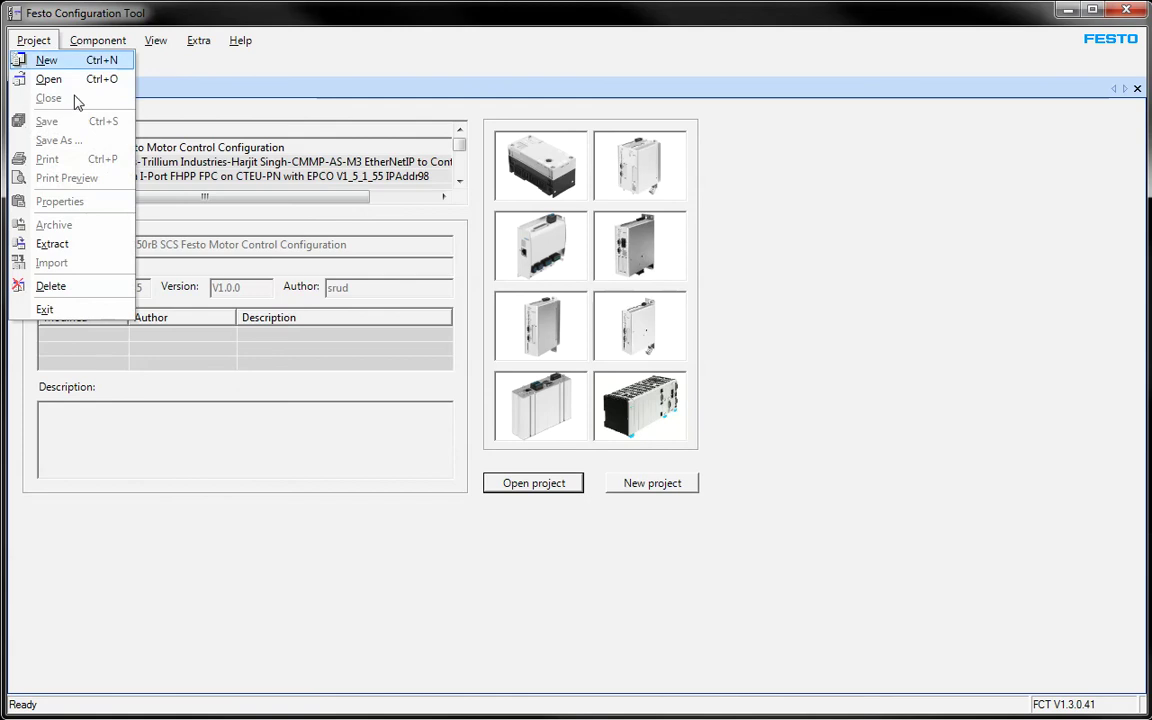
{"action": "left_click", "coordinate": [40, 238]}
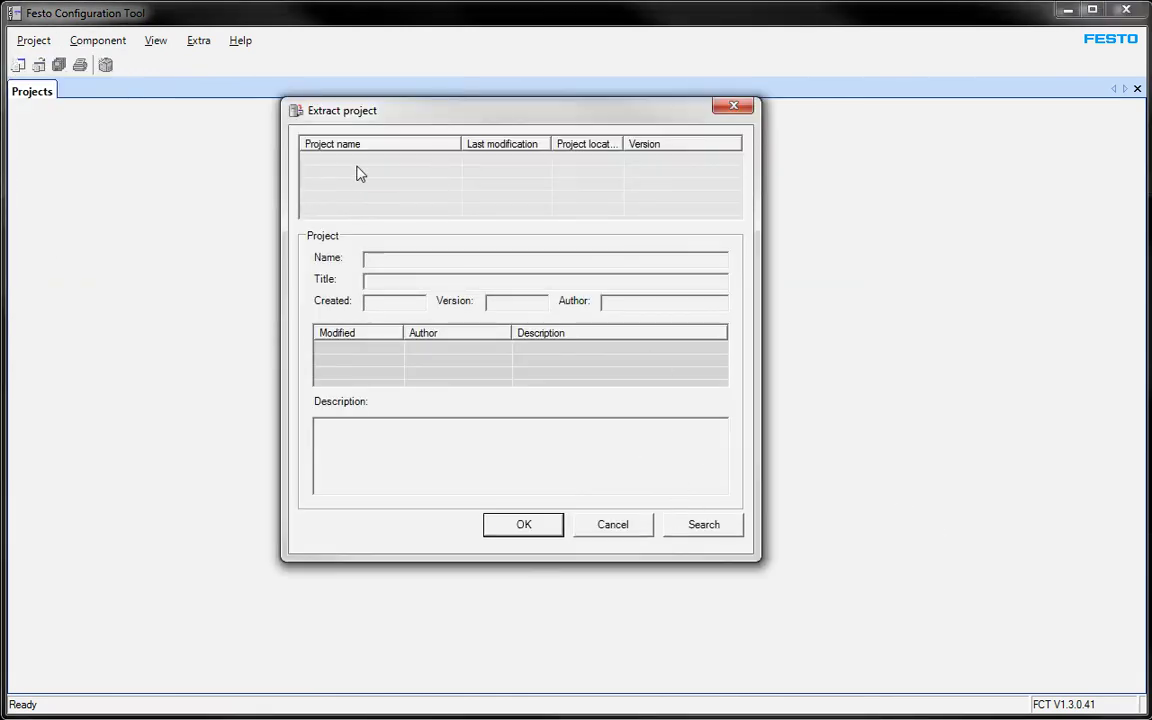
{"action": "left_click", "coordinate": [700, 525]}
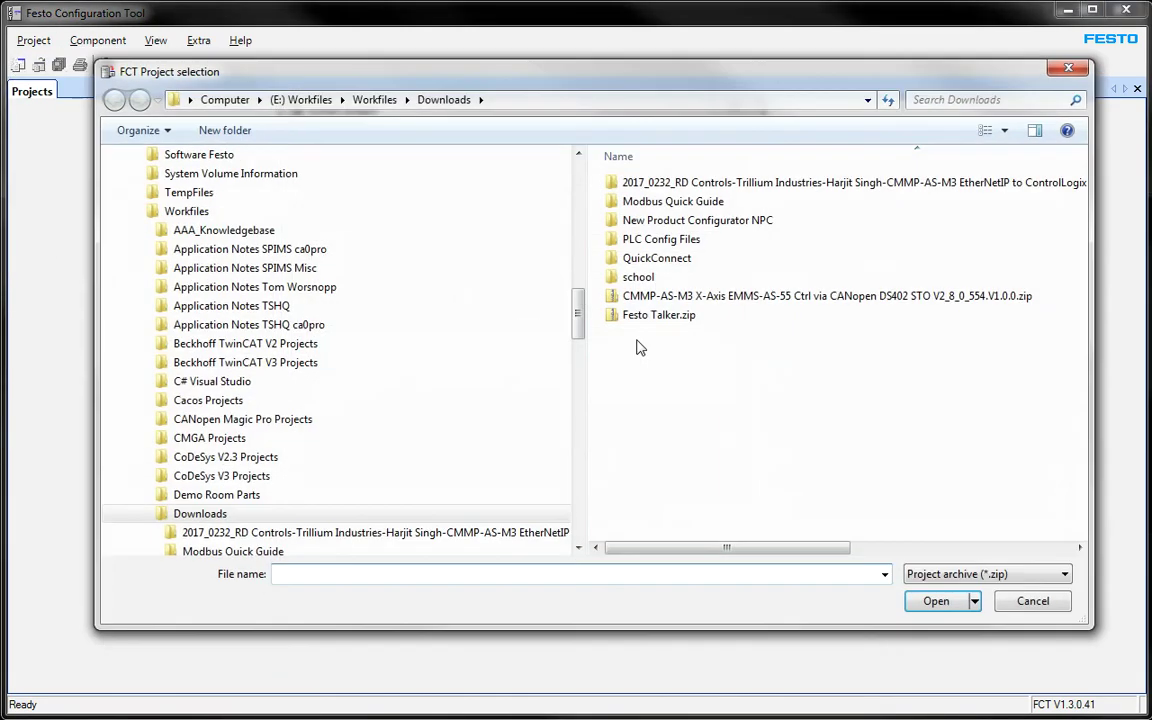
{"action": "scroll", "coordinate": [580, 330], "scroll_direction": "down", "scroll_amount": 3}
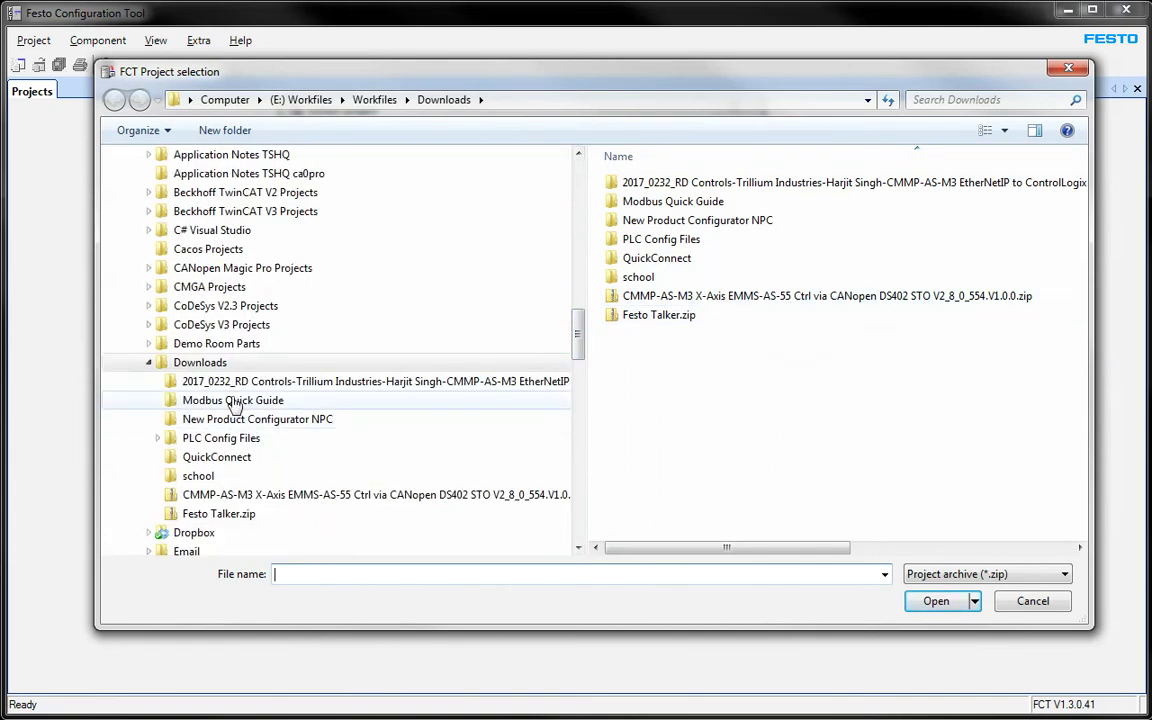
{"action": "left_click", "coordinate": [200, 362]}
{"action": "left_click", "coordinate": [669, 296]}
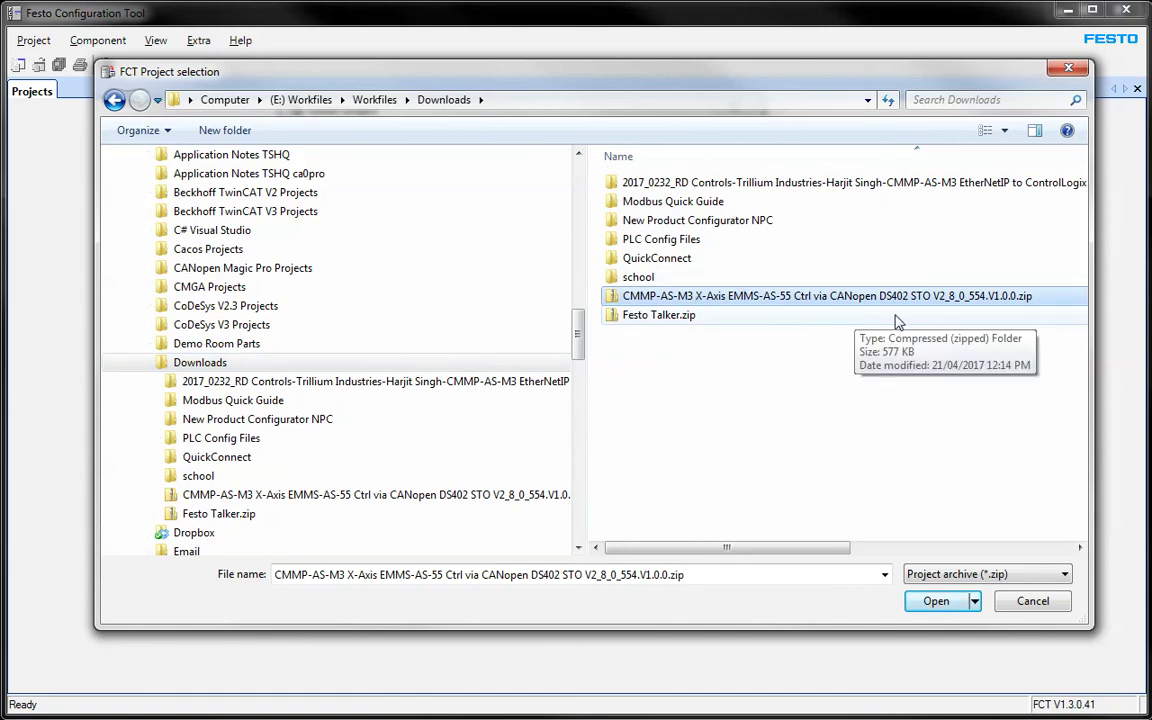
{"action": "left_click", "coordinate": [933, 600]}
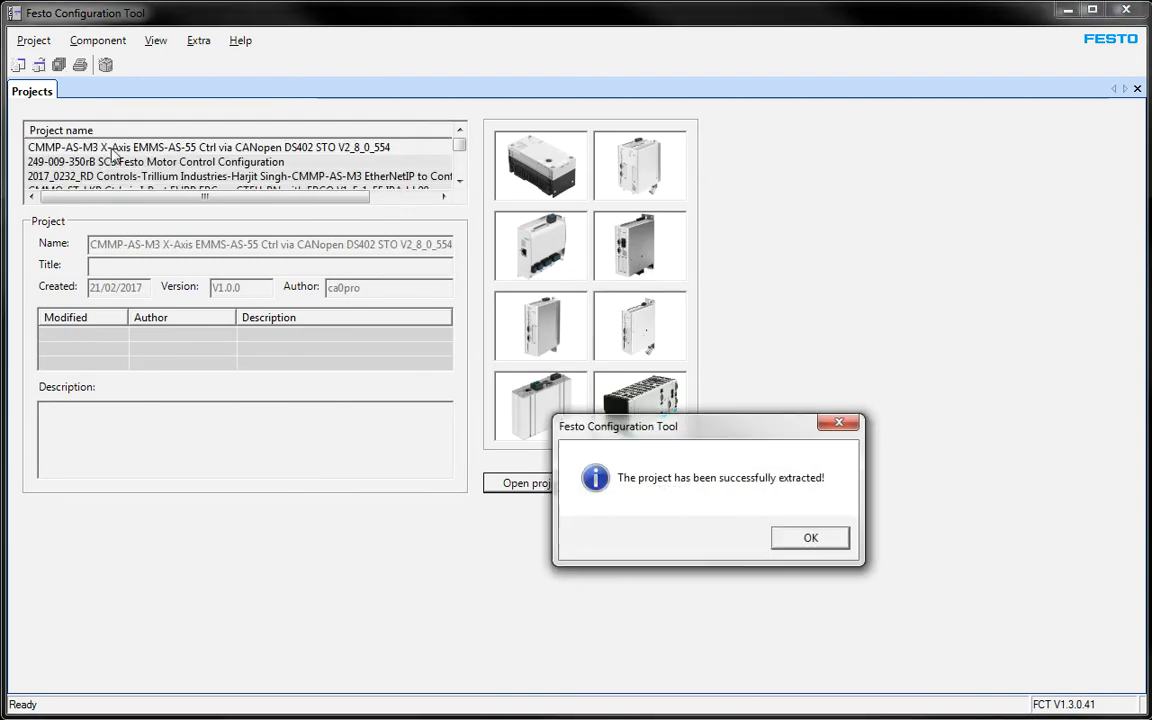
{"action": "left_click", "coordinate": [785, 538]}
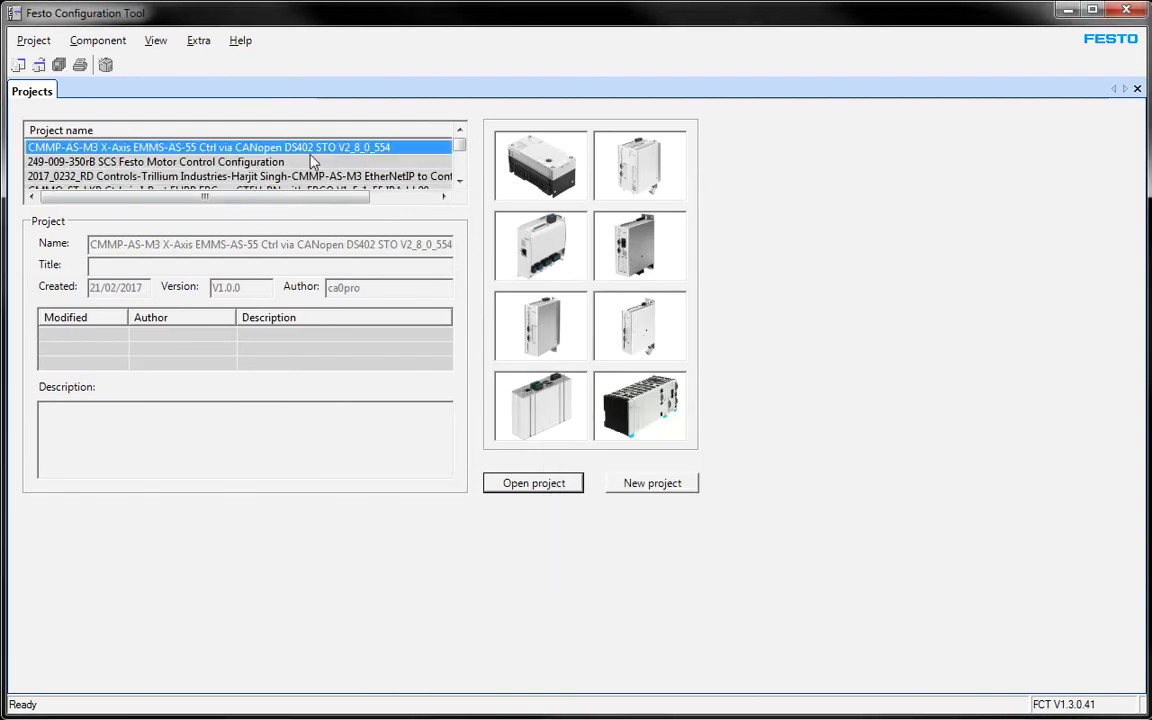
Open the restored CMMP-AS-M3 X-Axis project to load its X_Axis component tree
{"action": "left_click", "coordinate": [560, 483]}
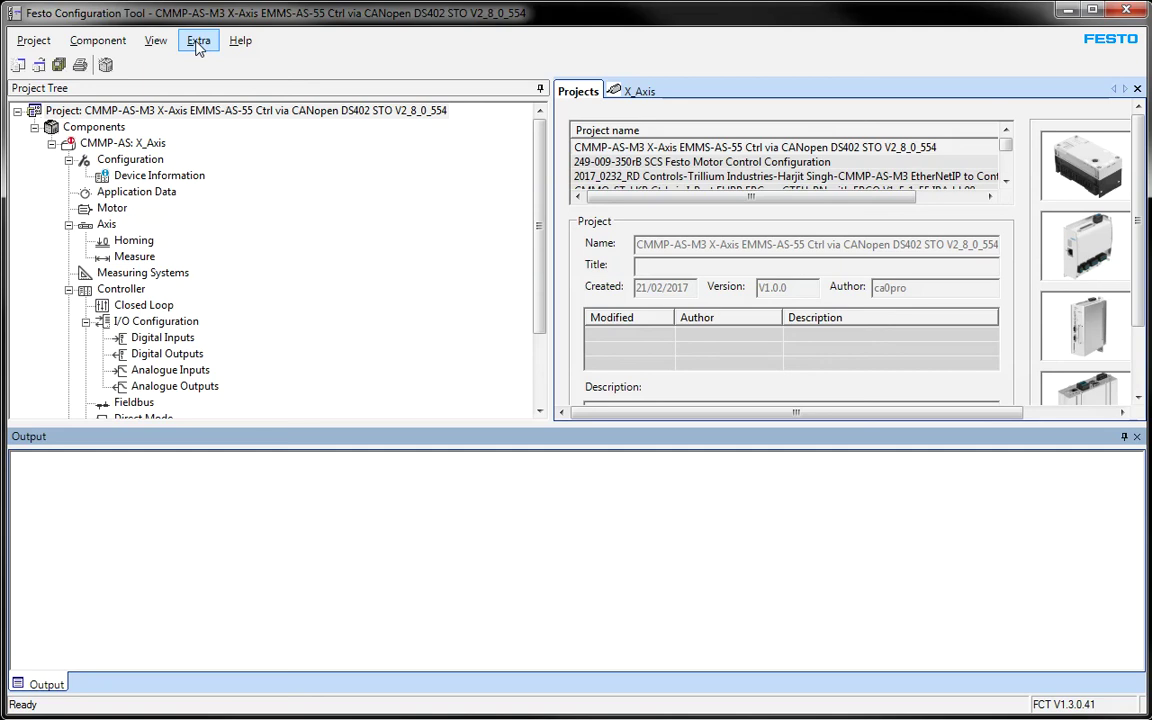
{"action": "left_click", "coordinate": [240, 41]}
{"action": "left_click", "coordinate": [310, 140]}
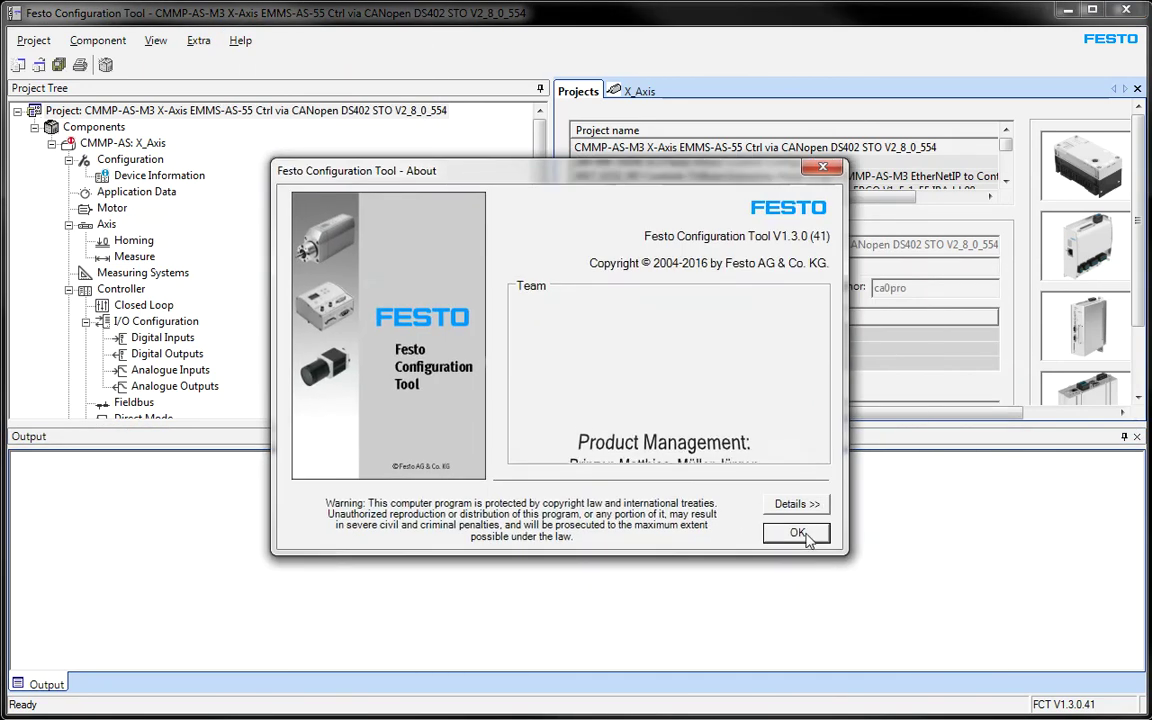
{"action": "left_click", "coordinate": [806, 535]}
{"action": "left_click", "coordinate": [199, 42]}
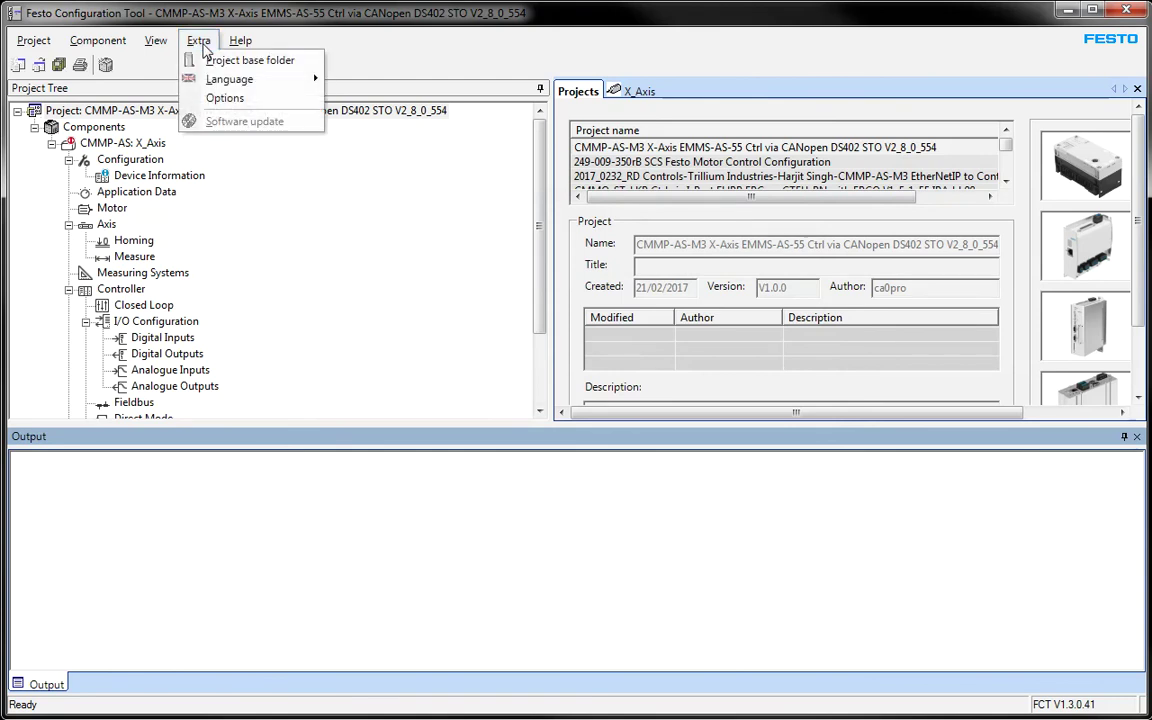
{"action": "mouse_move", "coordinate": [160, 44]}
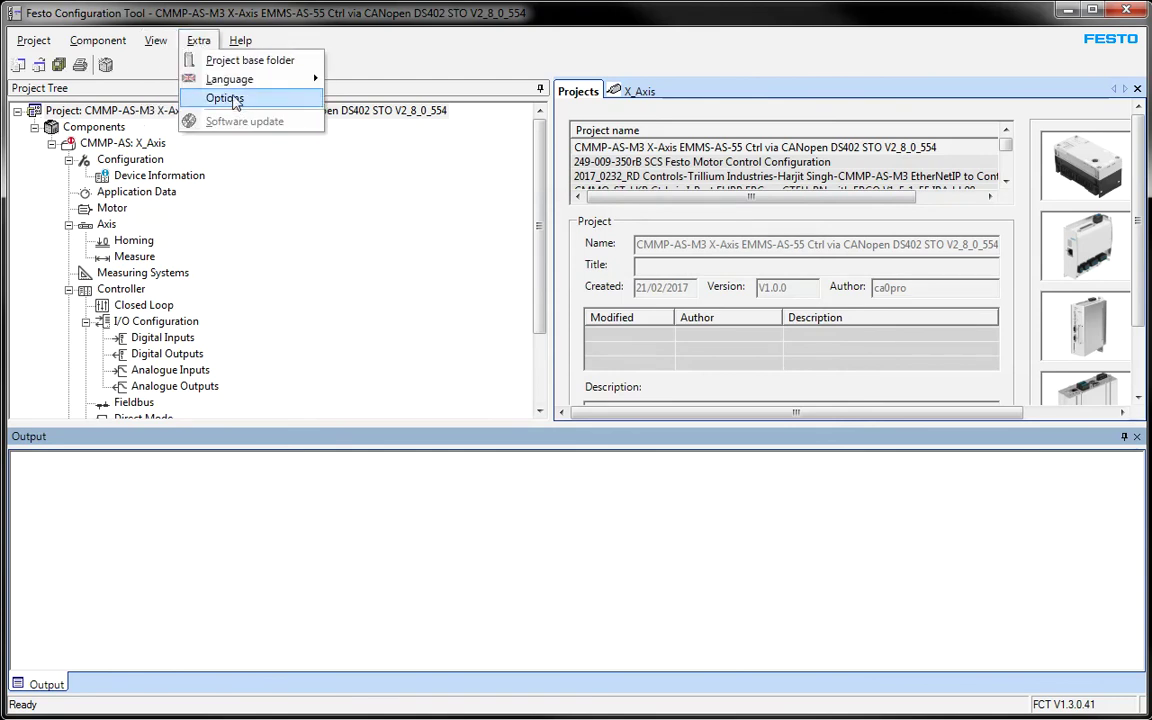
{"action": "left_click", "coordinate": [215, 97]}
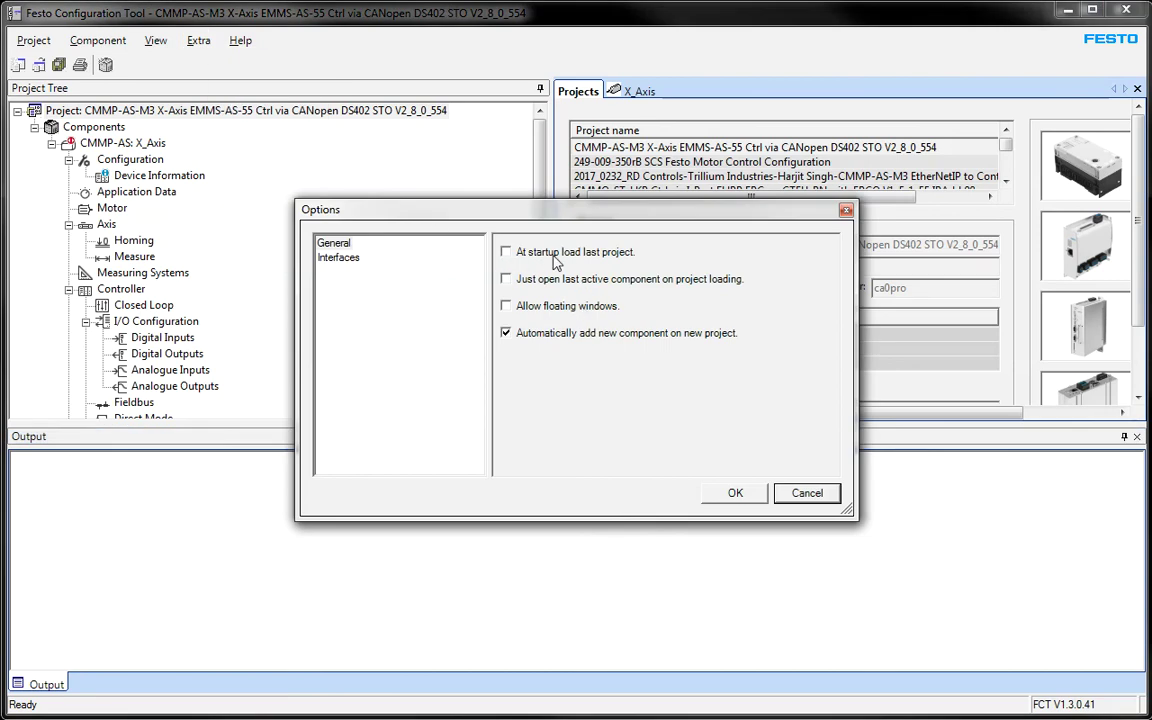
{"action": "left_click", "coordinate": [505, 252]}
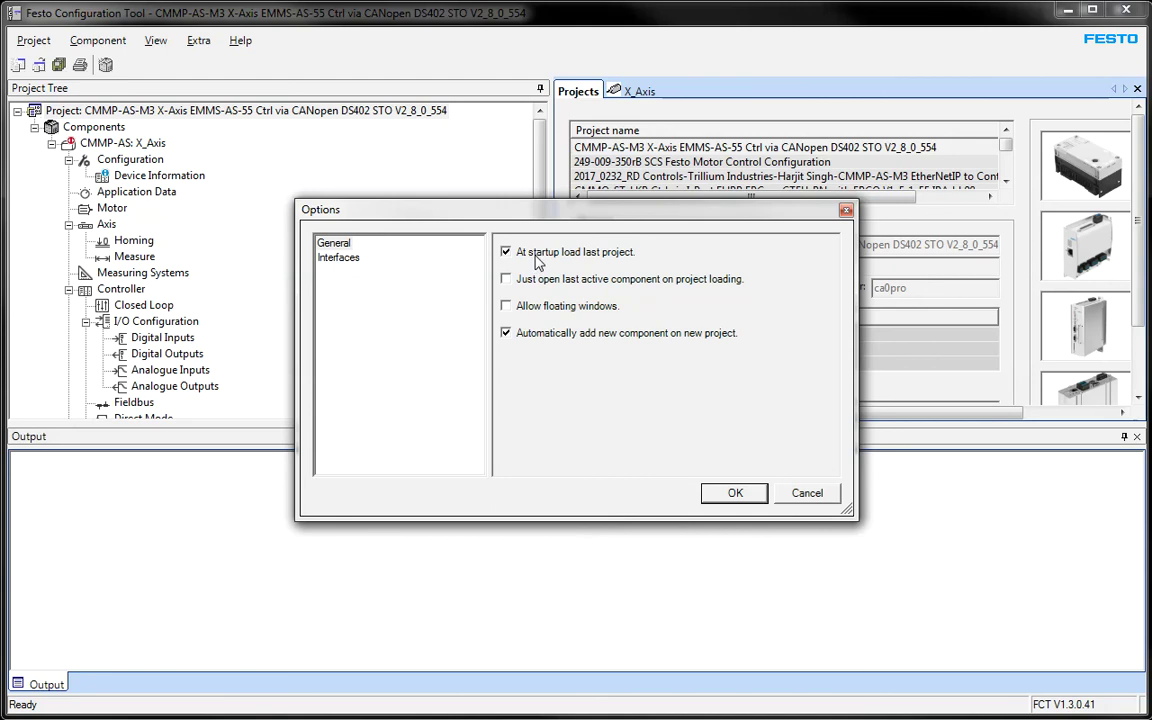
{"action": "left_click", "coordinate": [538, 256]}
{"action": "left_click", "coordinate": [806, 496]}
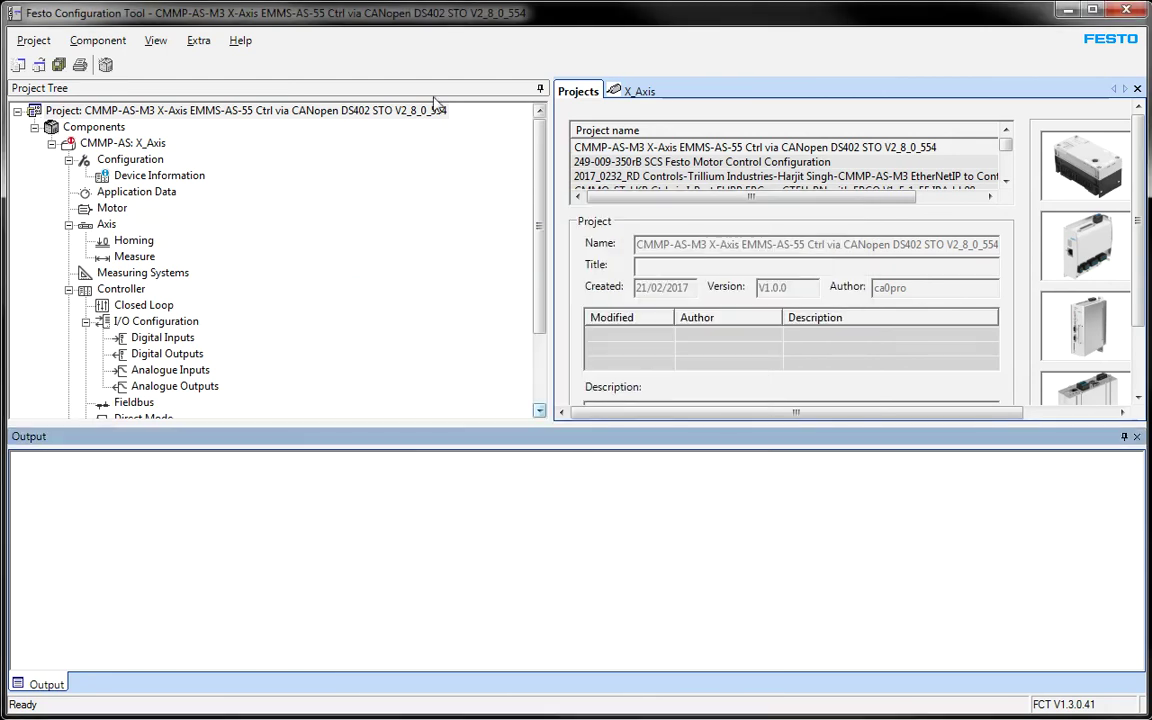